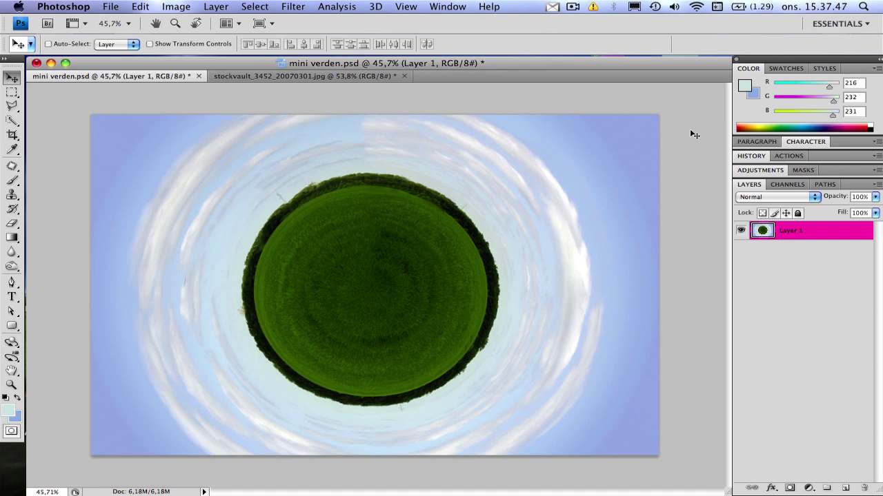
# Check whether the horizon in stockvault_3452_20070301.jpg is level using a temporary horizontal guide
pyautogui.click(294, 78)
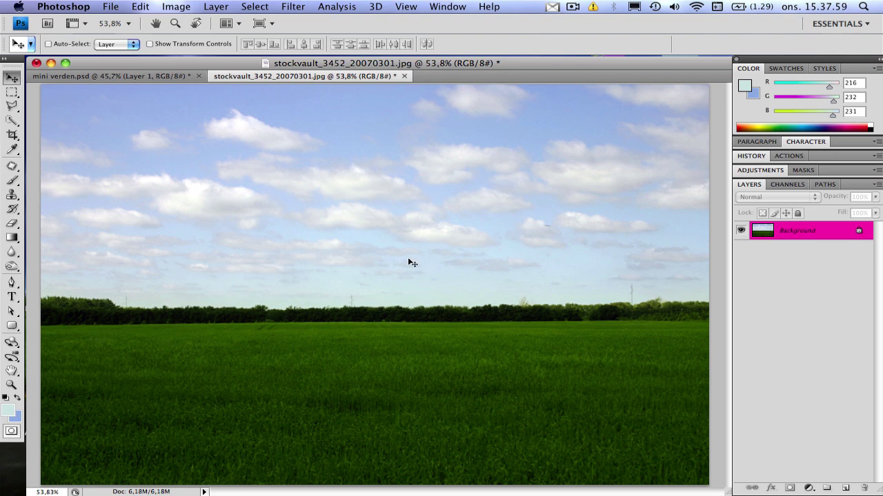
pyautogui.press('super+r')
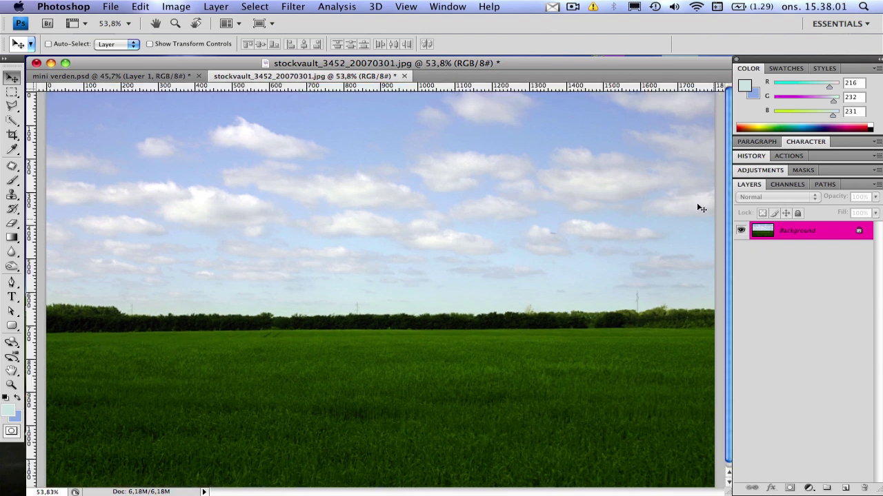
pyautogui.moveTo(513, 92); pyautogui.dragTo(533, 329)
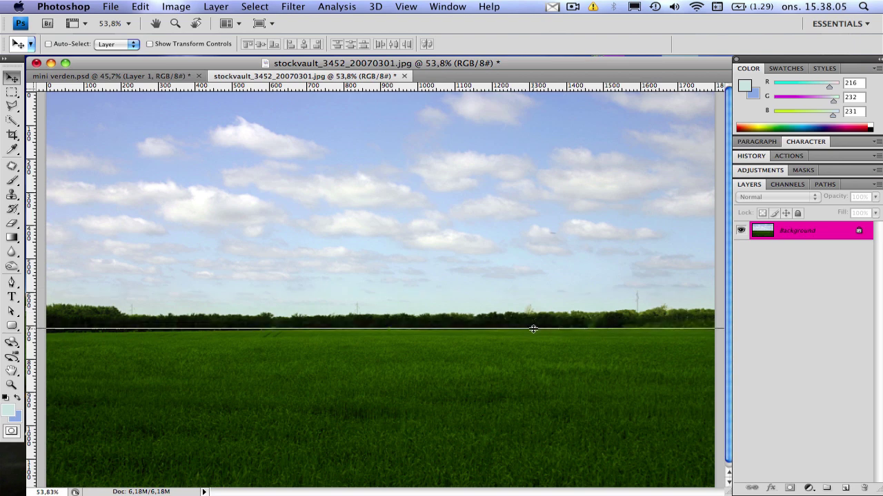
pyautogui.moveTo(533, 329); pyautogui.dragTo(571, 86)
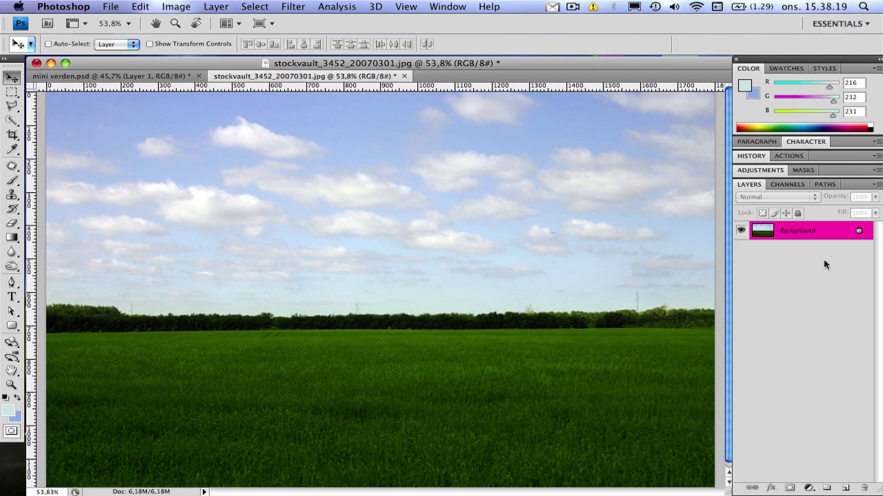
# Convert the background to an editable Layer 0 and copy the tree line at the photo's right edge onto a new layer
pyautogui.doubleClick(836, 231)
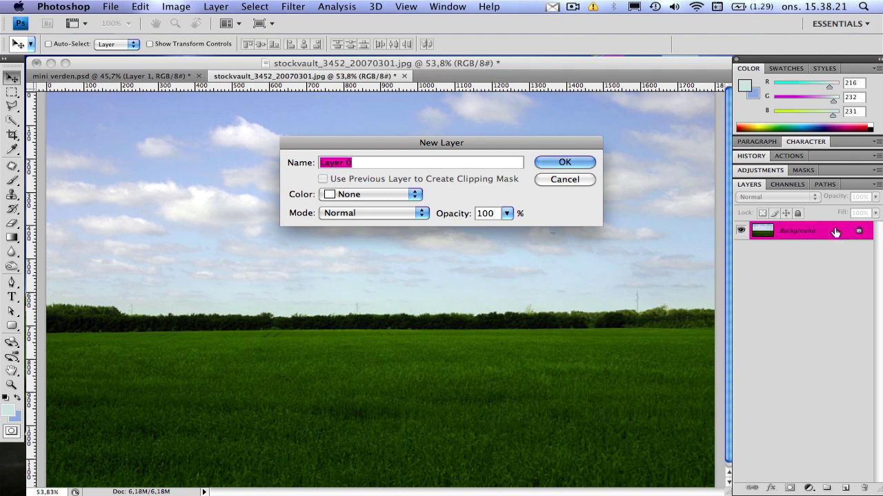
pyautogui.press('Return')
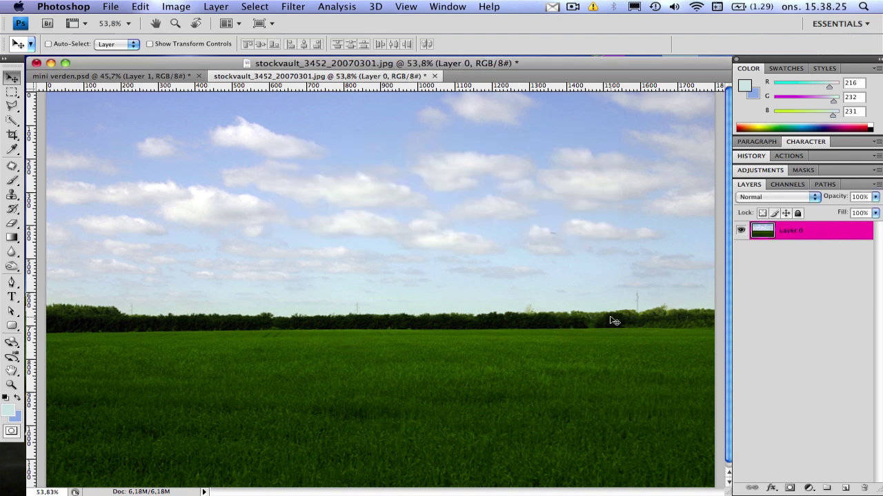
pyautogui.press('m')
pyautogui.moveTo(623, 330); pyautogui.dragTo(715, 336)
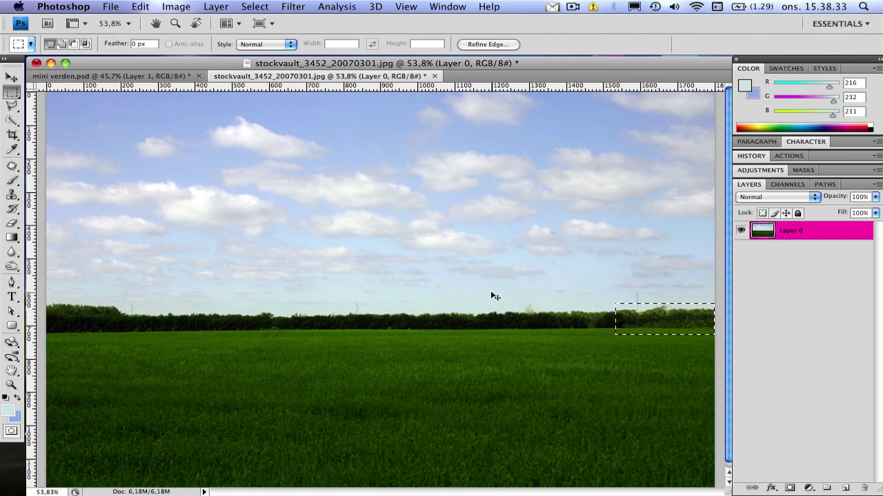
pyautogui.press('super+j')
pyautogui.press('v')
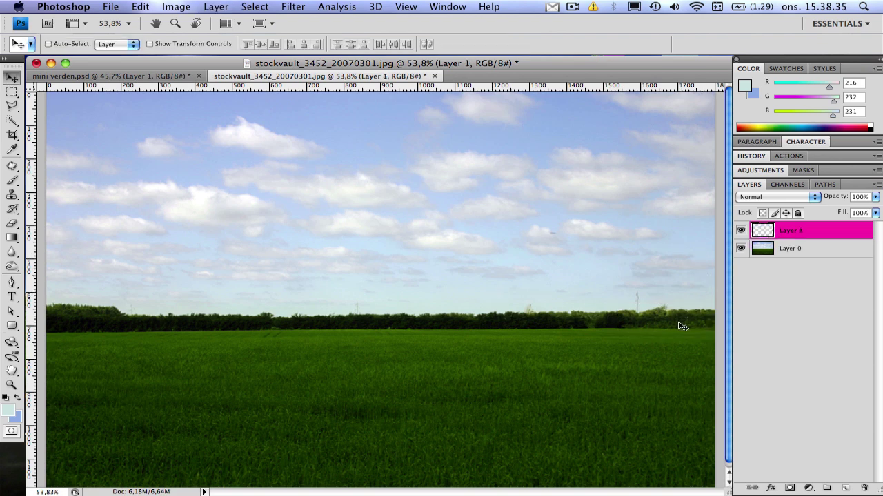
# Move the copied trees to the photo's left edge and rotate them -1.4° to line up with the horizon
pyautogui.moveTo(677, 327); pyautogui.dragTo(113, 326)
pyautogui.press('super+t')
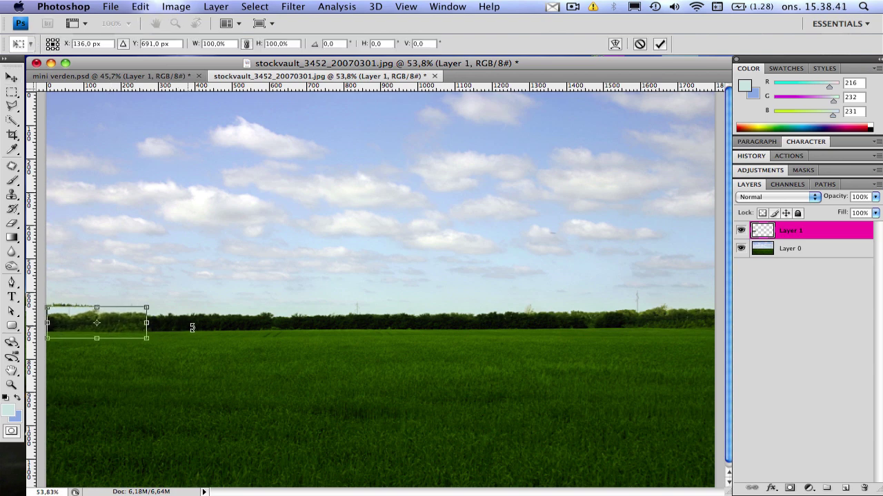
pyautogui.moveTo(209, 324); pyautogui.dragTo(209, 321)
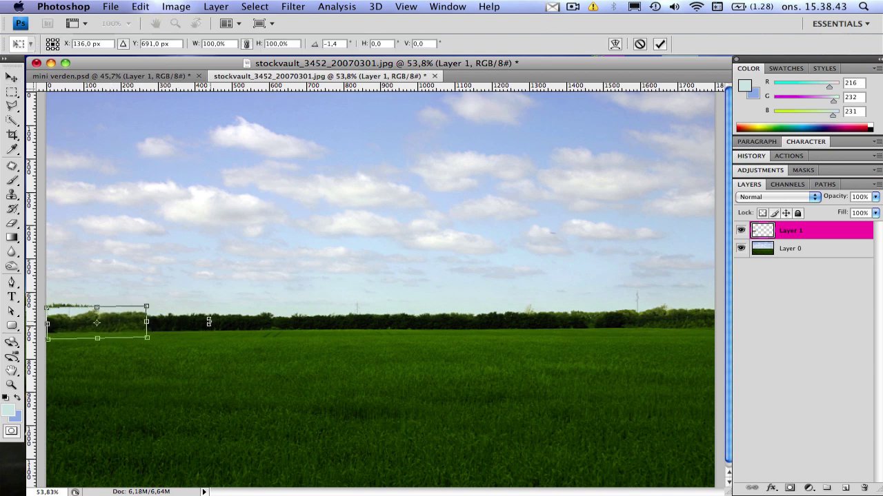
pyautogui.press('Return')
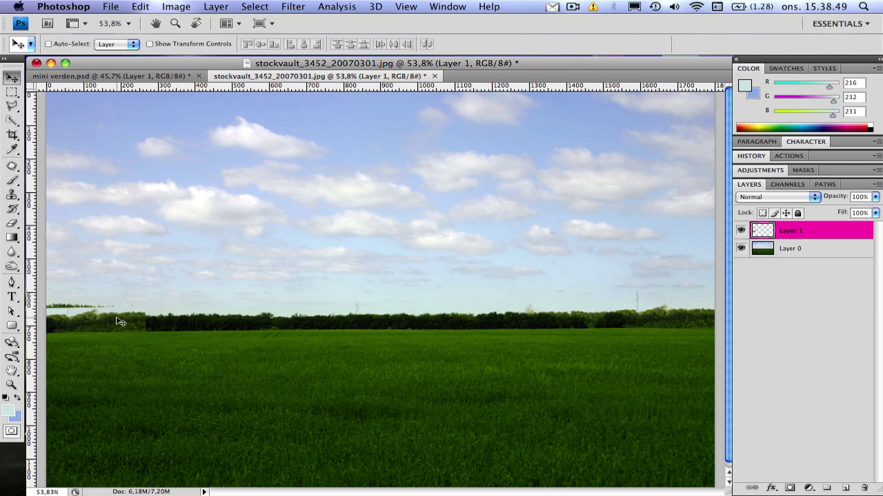
# Hide the rulers and merge the copied tree layer down into Layer 0
pyautogui.scroll(1, 118, 322)
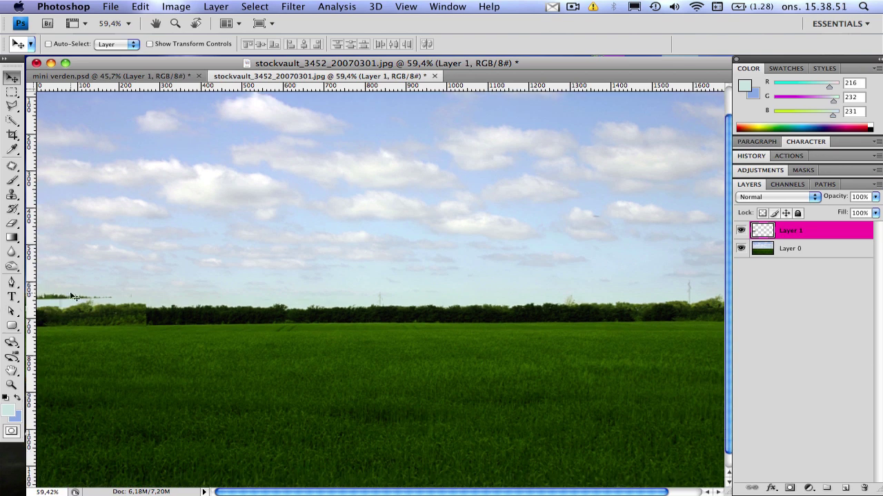
pyautogui.press('super+r')
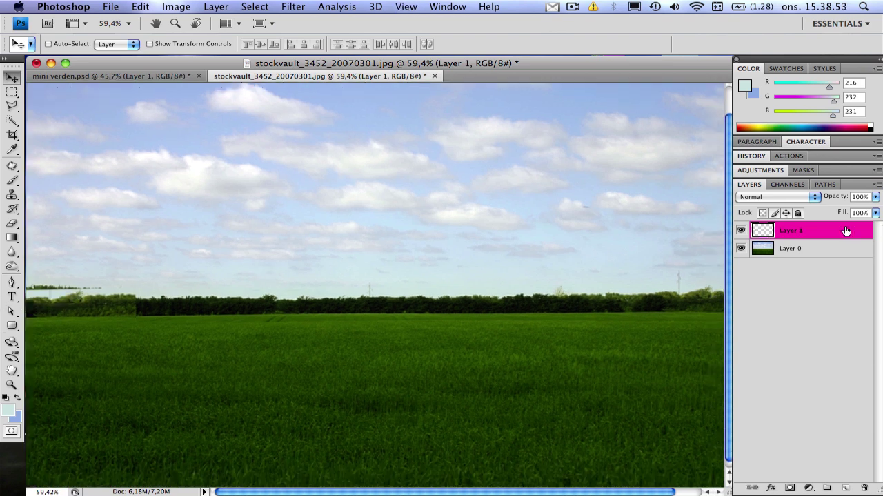
pyautogui.press('super+e')
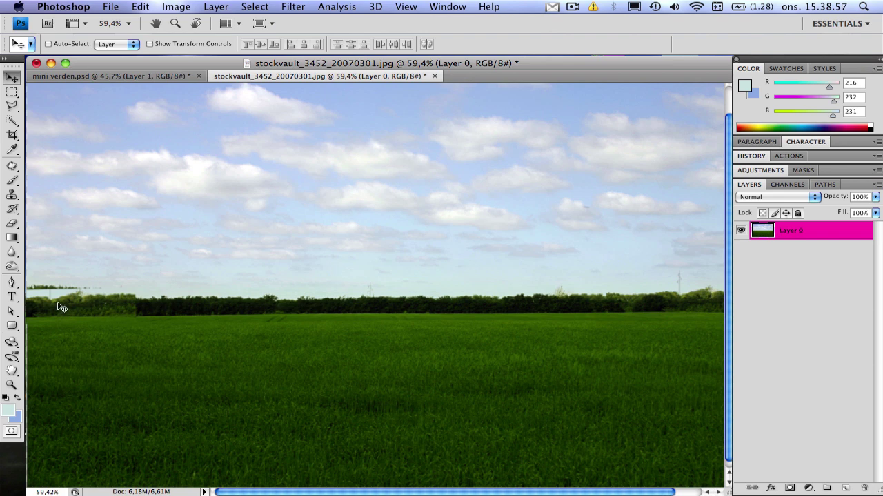
# Clone clean sky over the leftover treetops above the pasted trees with a 40 px Clone Stamp brush
pyautogui.press('s')
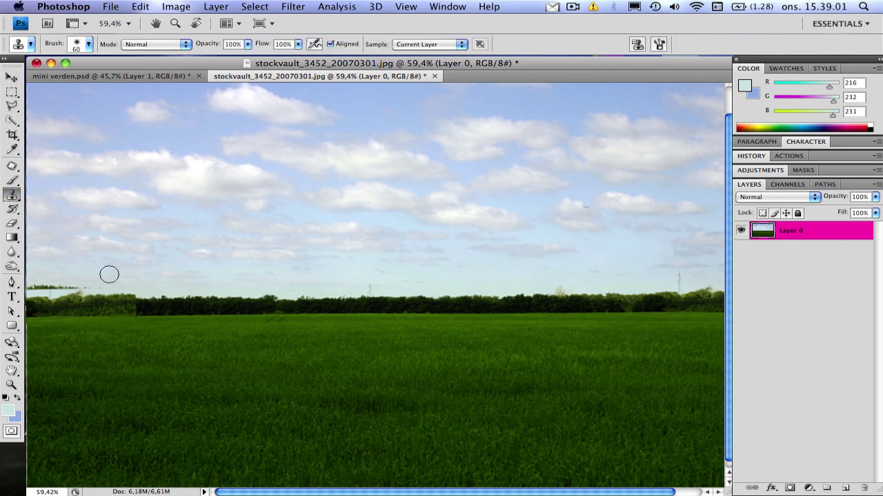
pyautogui.scroll(-1, 108, 272)
pyautogui.press('[')
pyautogui.press('[')
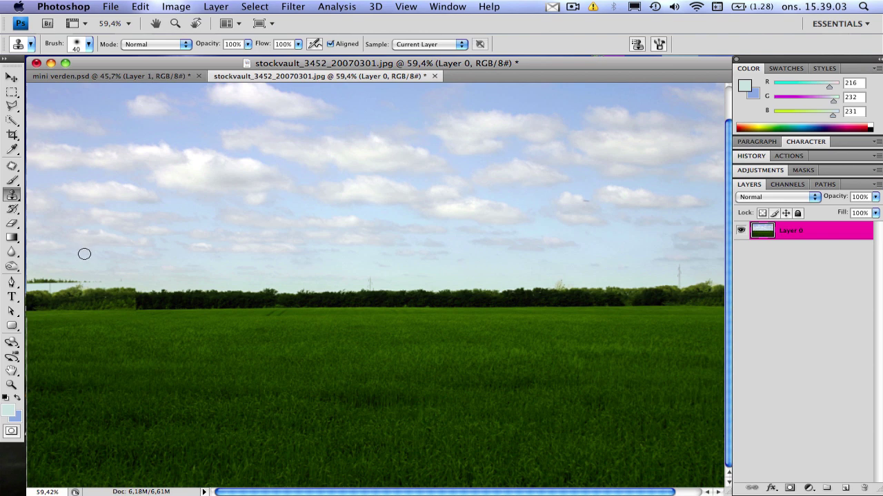
pyautogui.keyDown('alt'); pyautogui.click(86, 257); pyautogui.keyUp('alt')
pyautogui.moveTo(93, 279)
pyautogui.mouseDown()
pyautogui.moveTo(59, 281)
pyautogui.moveTo(89, 278)
pyautogui.moveTo(30, 282)
pyautogui.mouseUp()
pyautogui.keyDown('alt'); pyautogui.click(54, 261); pyautogui.keyUp('alt')
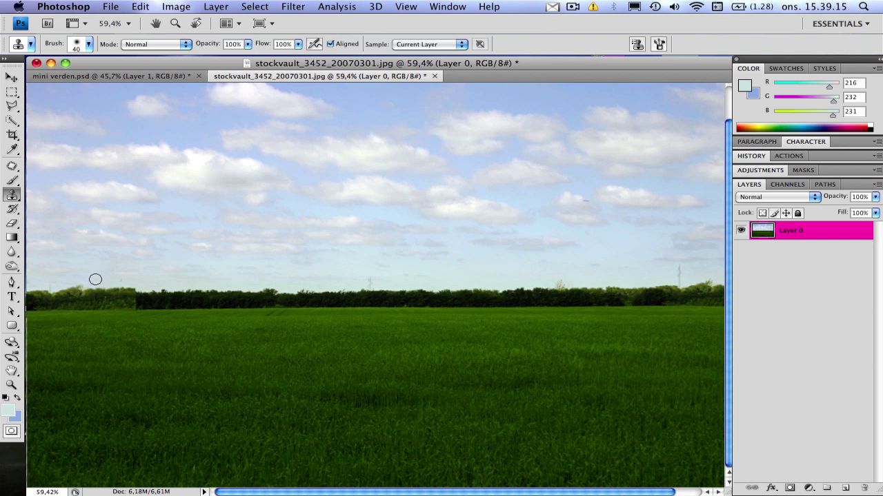
pyautogui.moveTo(56, 289); pyautogui.dragTo(38, 283)
pyautogui.moveTo(123, 287)
pyautogui.mouseDown()
pyautogui.moveTo(142, 306)
pyautogui.moveTo(142, 298)
pyautogui.moveTo(152, 316)
pyautogui.moveTo(140, 290)
pyautogui.mouseUp()
# Blend the vertical seam between the pasted trees and the original hedge with the Patch tool
pyautogui.press('j')
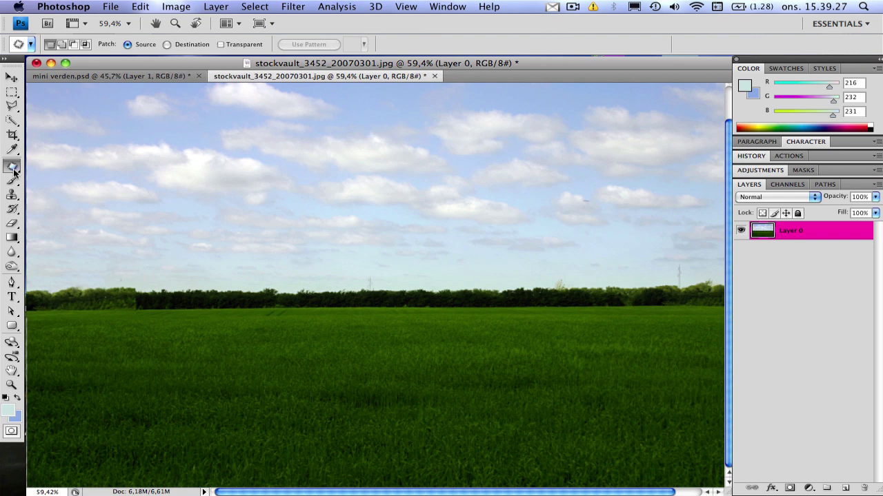
pyautogui.moveTo(140, 285)
pyautogui.mouseDown()
pyautogui.moveTo(141, 311)
pyautogui.moveTo(138, 304)
pyautogui.moveTo(166, 300)
pyautogui.mouseUp()
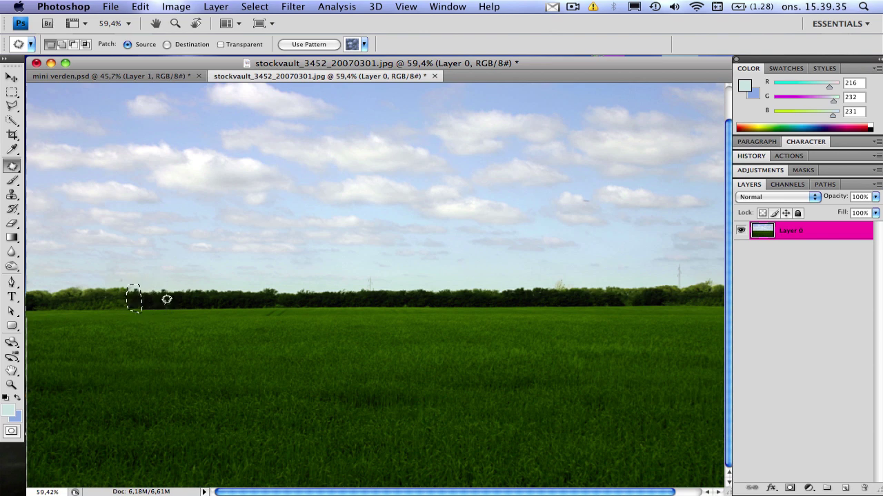
pyautogui.click(166, 298)
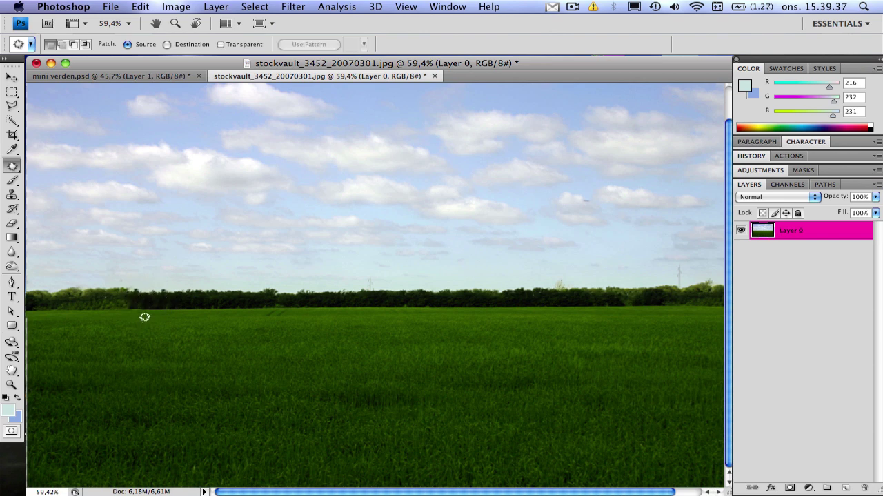
pyautogui.moveTo(126, 303)
pyautogui.mouseDown()
pyautogui.moveTo(152, 307)
pyautogui.moveTo(119, 313)
pyautogui.moveTo(173, 310)
pyautogui.mouseUp()
# Clean up the smudged hedge and grass boundary beside the seam with a 15 px Clone Stamp brush
pyautogui.scroll(8, 146, 314)
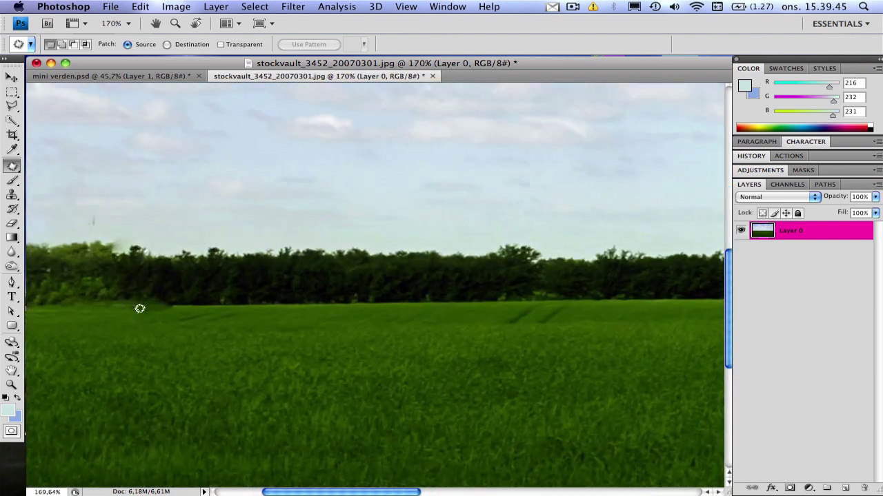
pyautogui.press('s')
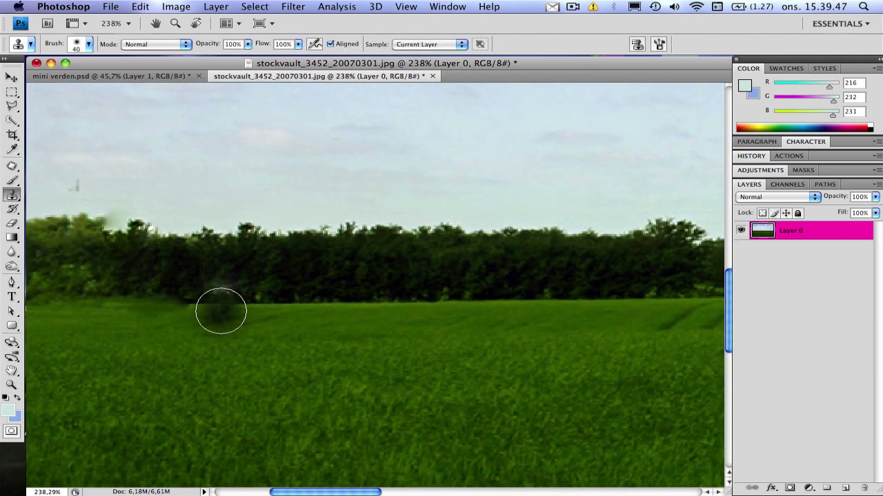
pyautogui.press('[')
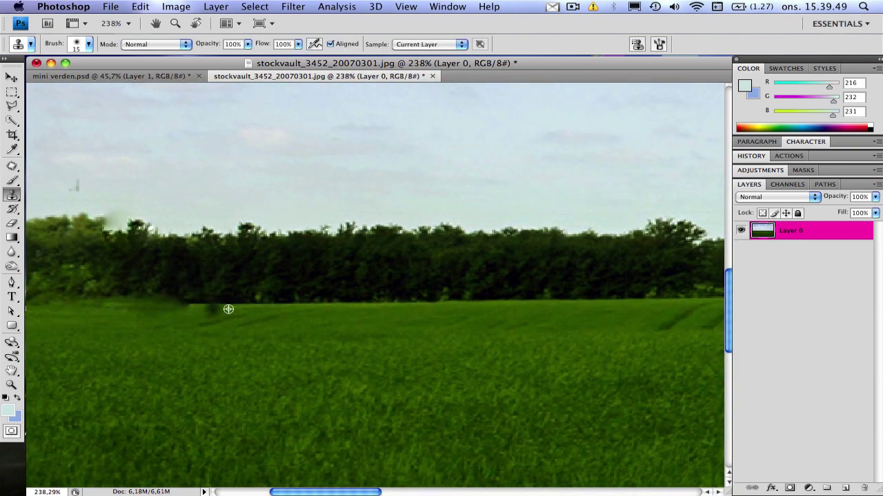
pyautogui.moveTo(181, 302); pyautogui.dragTo(149, 299)
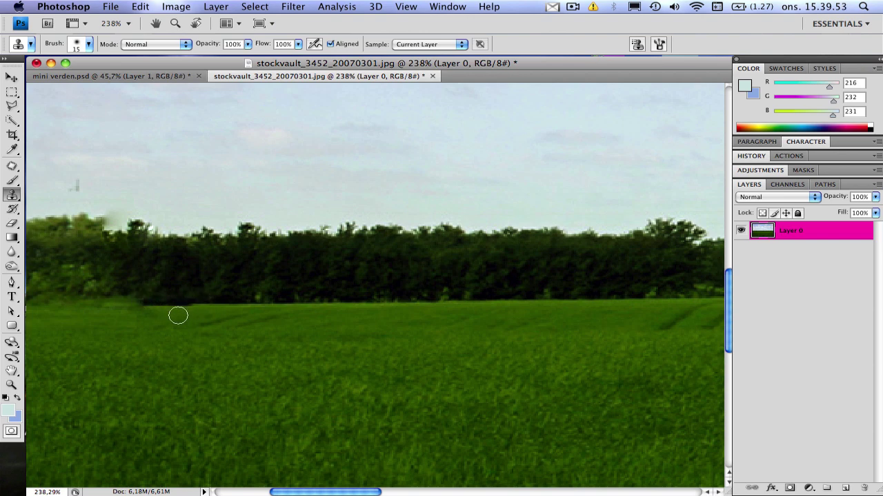
# Patch the remaining hard corner where the hedge meets the grass at the seam
pyautogui.press('j')
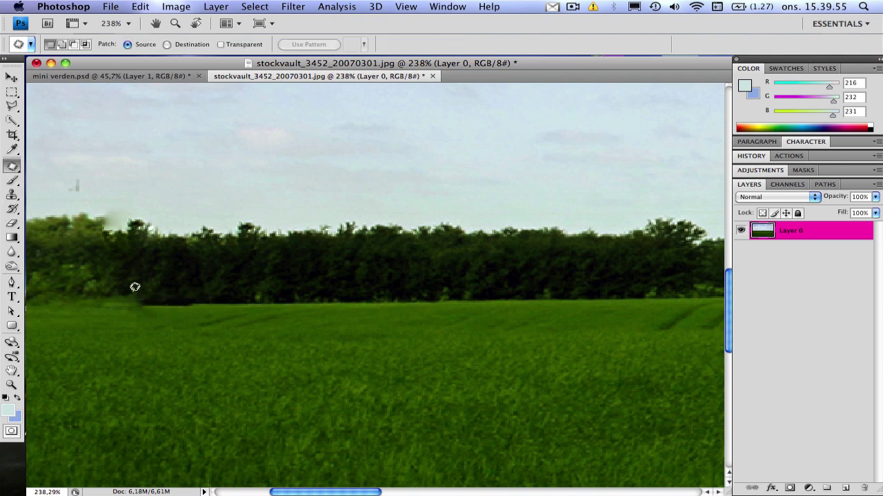
pyautogui.moveTo(138, 305)
pyautogui.mouseDown()
pyautogui.moveTo(158, 297)
pyautogui.moveTo(118, 304)
pyautogui.mouseUp()
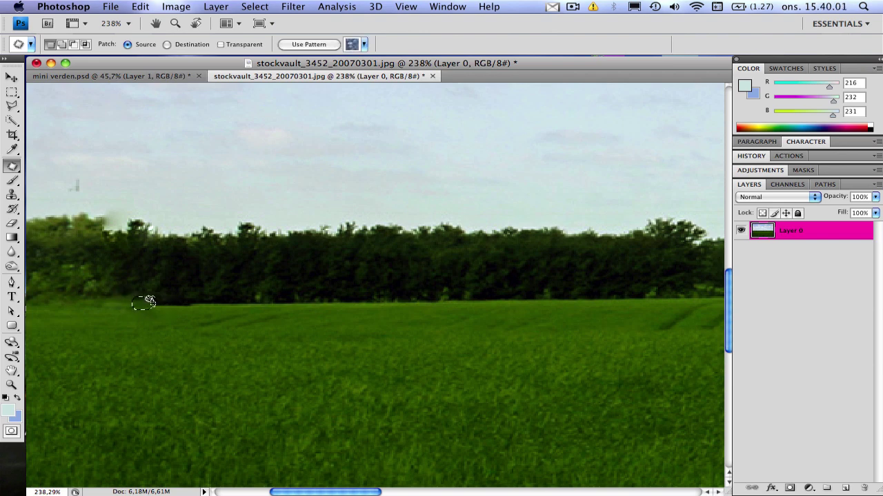
pyautogui.click(187, 294)
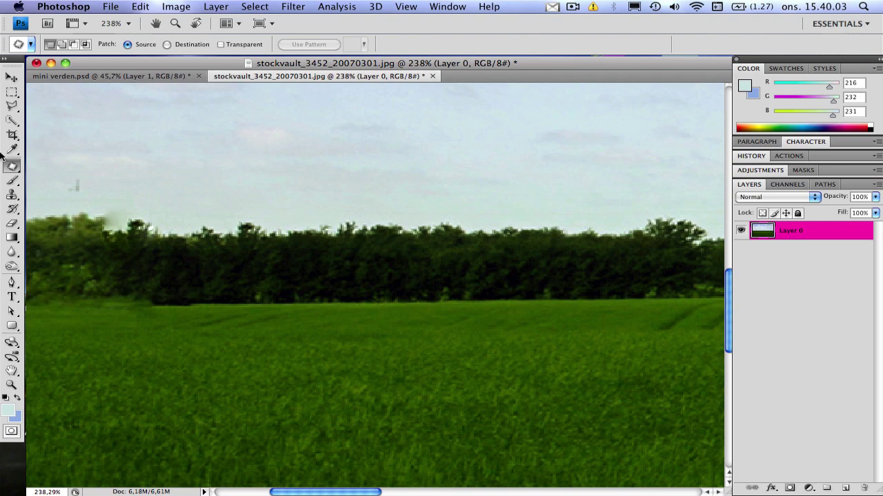
# Clone sky over the stray mast remnant and the blurred spot above the treetops at the seam
pyautogui.press('s')
pyautogui.keyDown('alt'); pyautogui.click(120, 180); pyautogui.keyUp('alt')
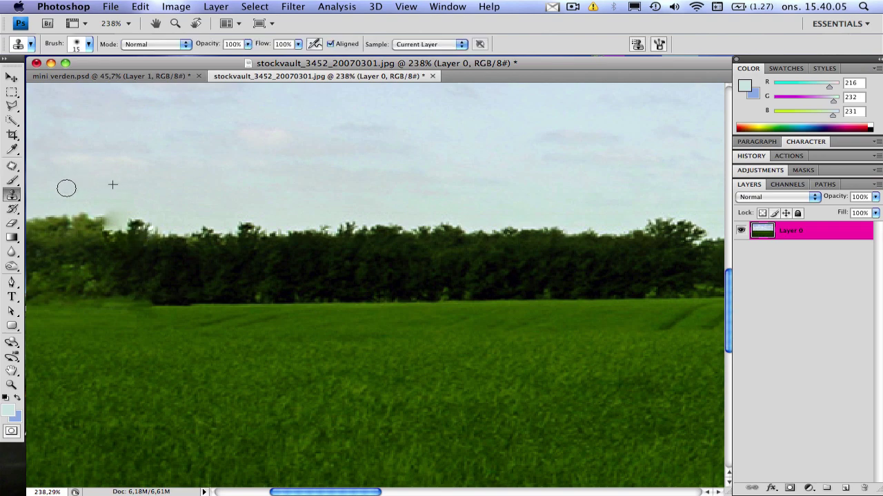
pyautogui.scroll(-5, 152, 187)
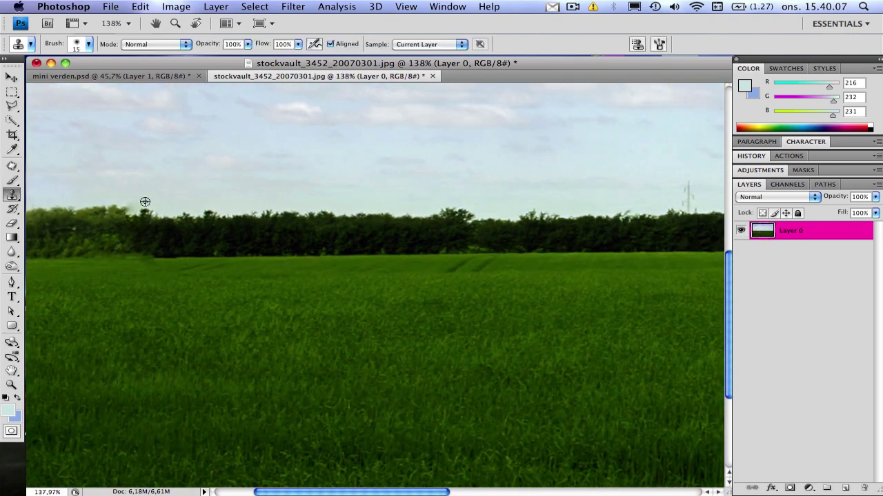
pyautogui.moveTo(142, 203); pyautogui.dragTo(118, 200)
pyautogui.scroll(-5, 245, 202)
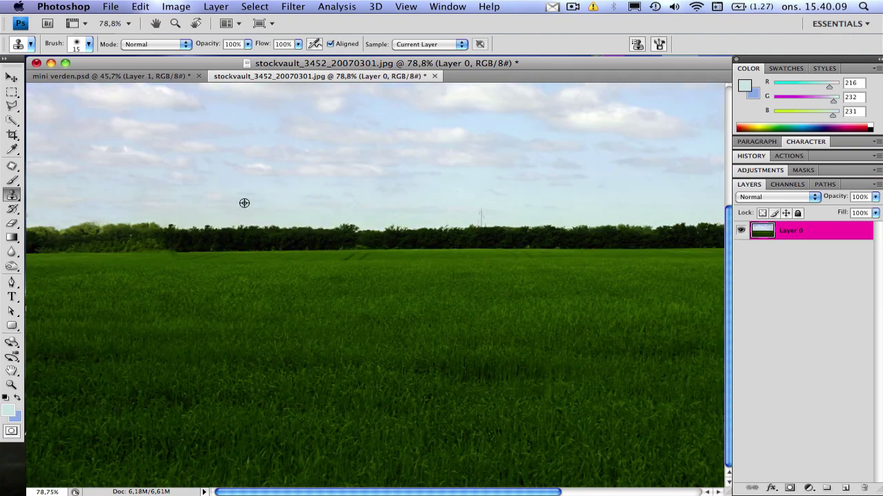
pyautogui.scroll(-2, 552, 301)
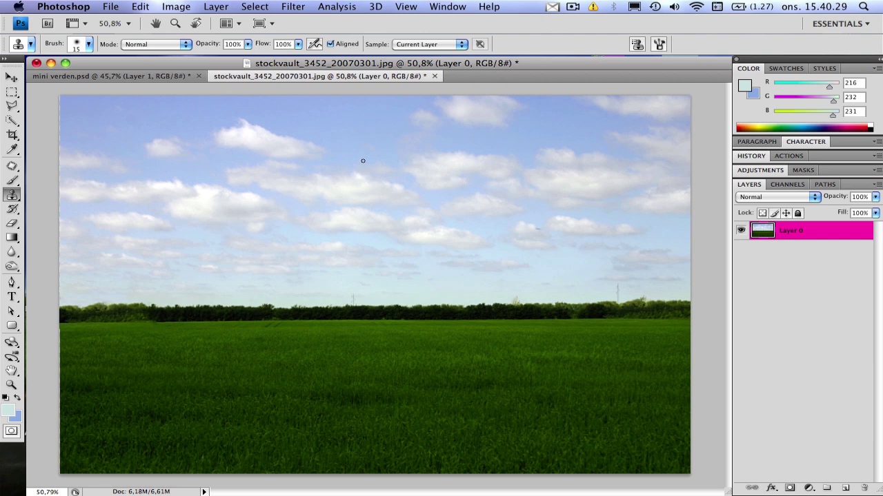
# Sample the blue at the sky's upper edge and the paler blue of the lower sky with the Eyedropper
pyautogui.press('i')
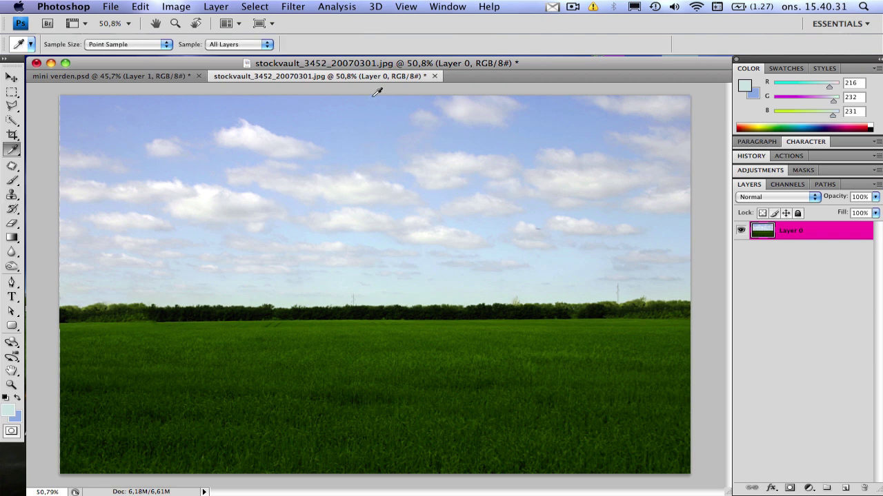
pyautogui.click(377, 92)
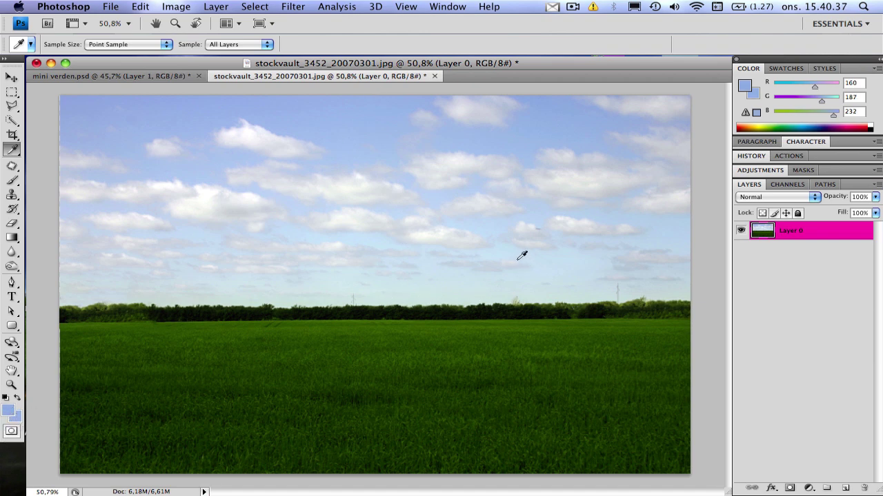
pyautogui.click(366, 237)
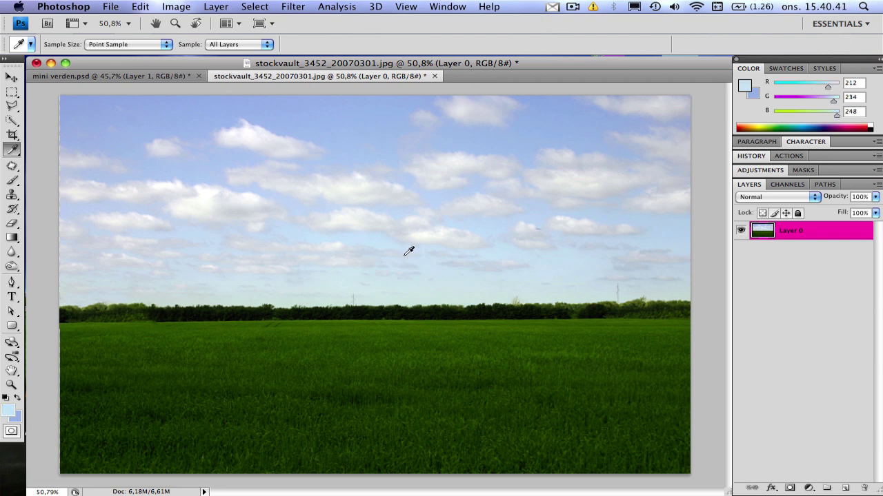
pyautogui.press('m')
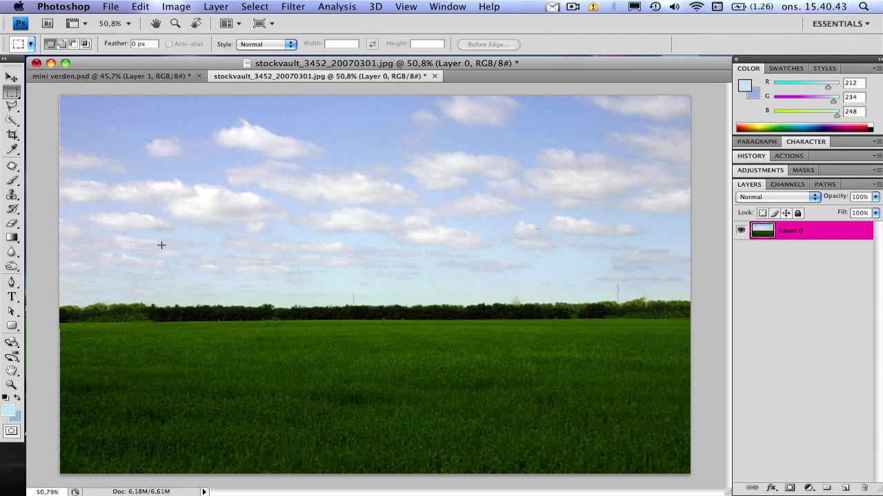
# Select the upper part of the sky across the full image width and create a new layer named sky
pyautogui.moveTo(392, 202); pyautogui.dragTo(766, 112)
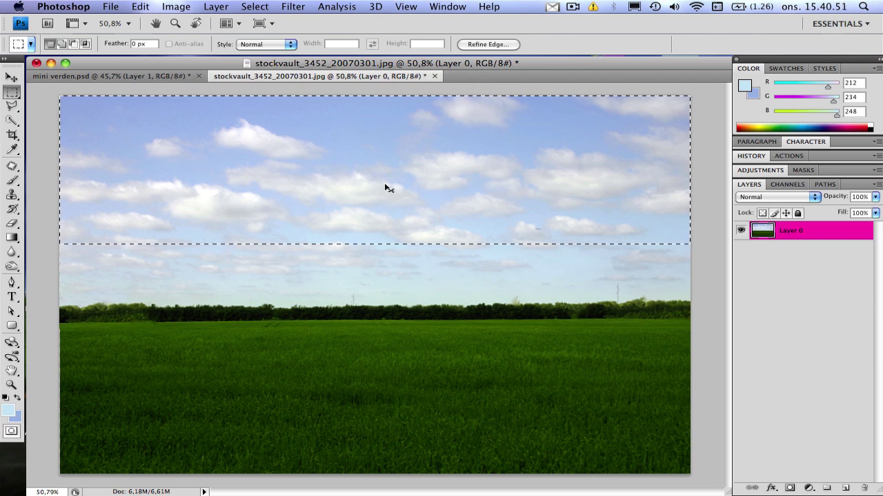
pyautogui.press('super+shift+n')
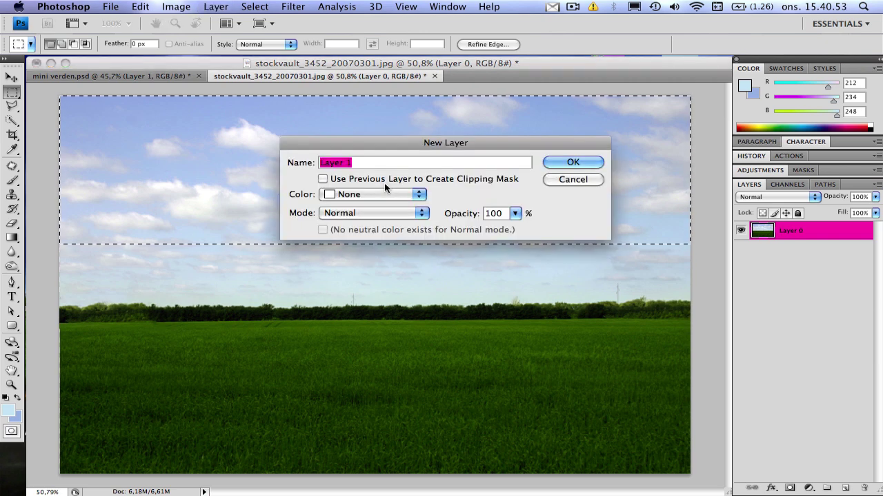
pyautogui.write('sky')
pyautogui.press('Return')
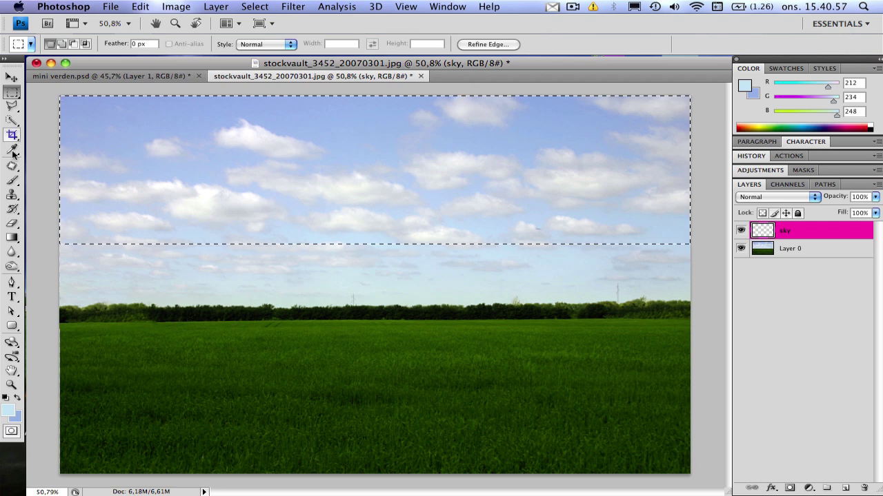
# Fill the selected sky with a linear foreground-to-background gradient from pale blue at its lower edge to darker blue on top, and deselect
pyautogui.click(18, 236)
pyautogui.moveTo(14, 241); pyautogui.dragTo(55, 235)
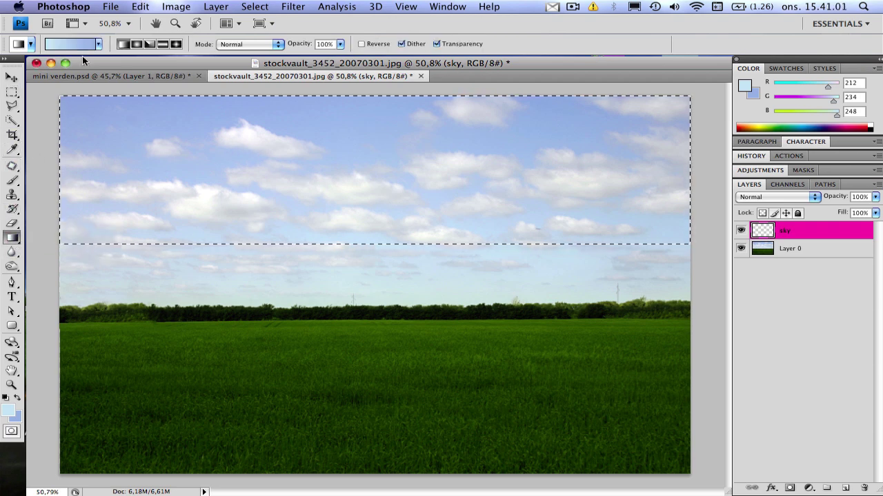
pyautogui.click(98, 44)
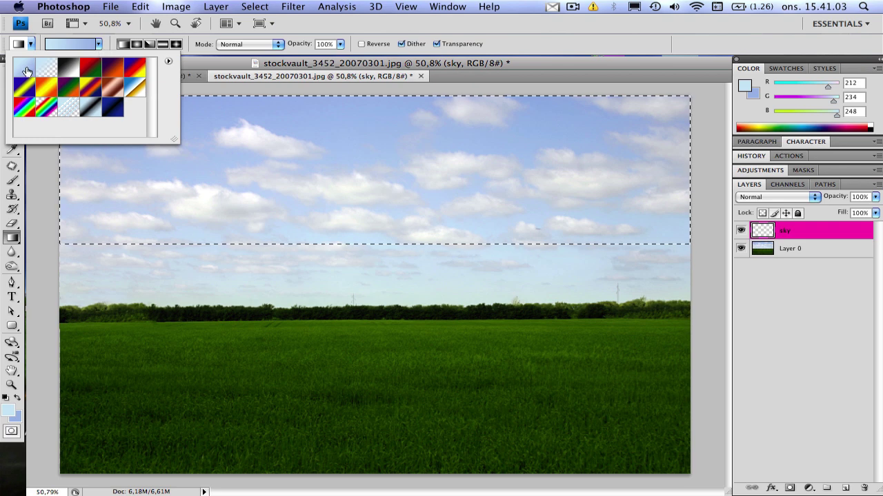
pyautogui.click(99, 44)
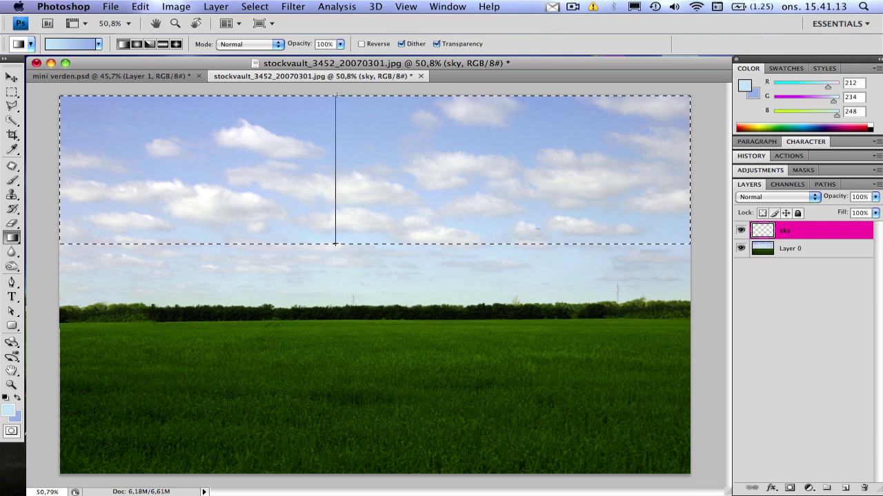
pyautogui.moveTo(336, 95); pyautogui.dragTo(336, 96)
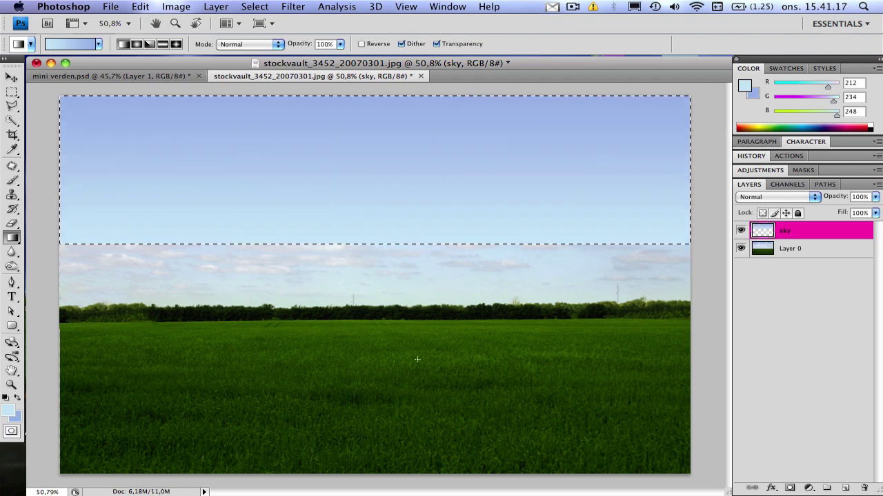
pyautogui.press('m')
pyautogui.click(366, 289)
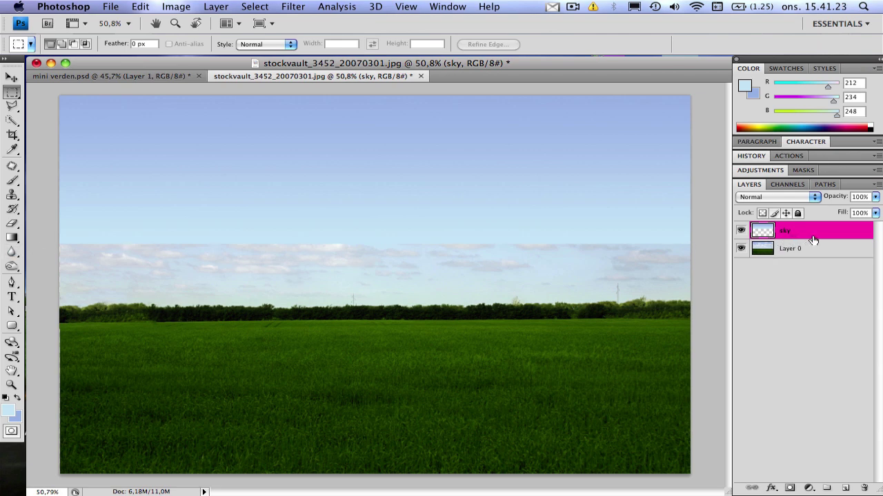
# Add a layer mask to the sky layer and paint black with a 90 px soft brush along the right half of the gradient's lower edge
pyautogui.click(791, 488)
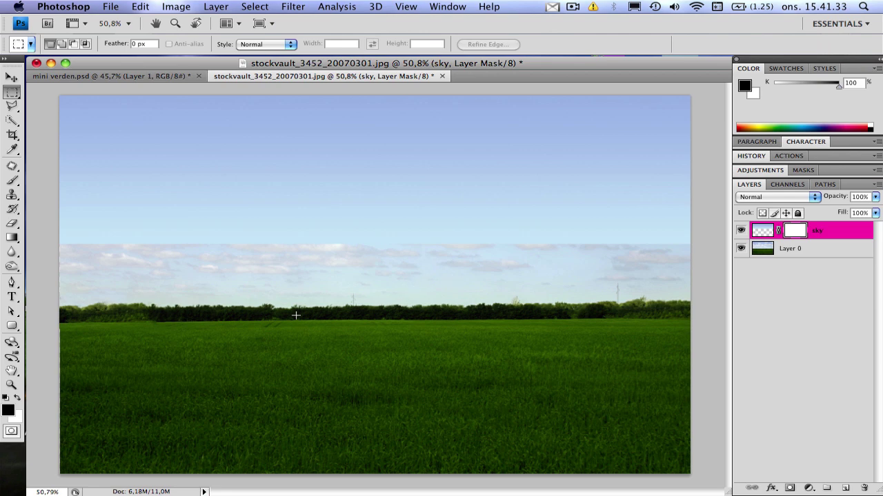
pyautogui.press('b')
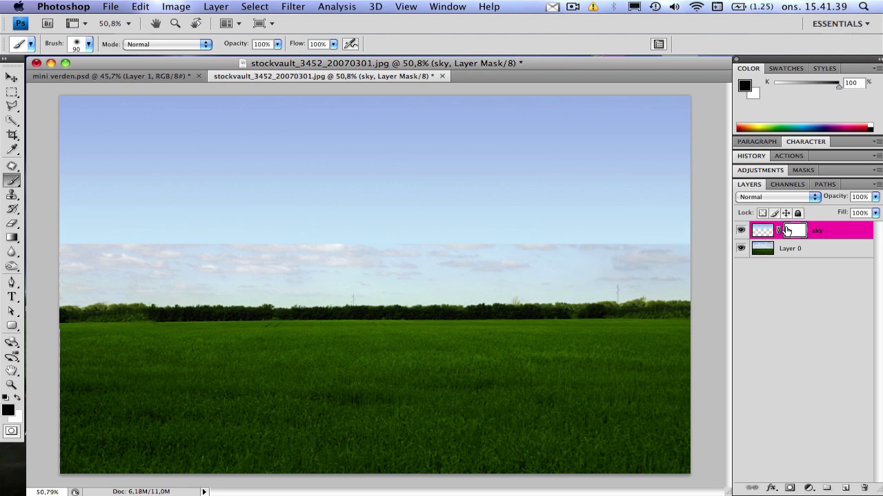
pyautogui.moveTo(621, 260)
pyautogui.mouseDown()
pyautogui.moveTo(611, 248)
pyautogui.moveTo(527, 248)
pyautogui.mouseUp()
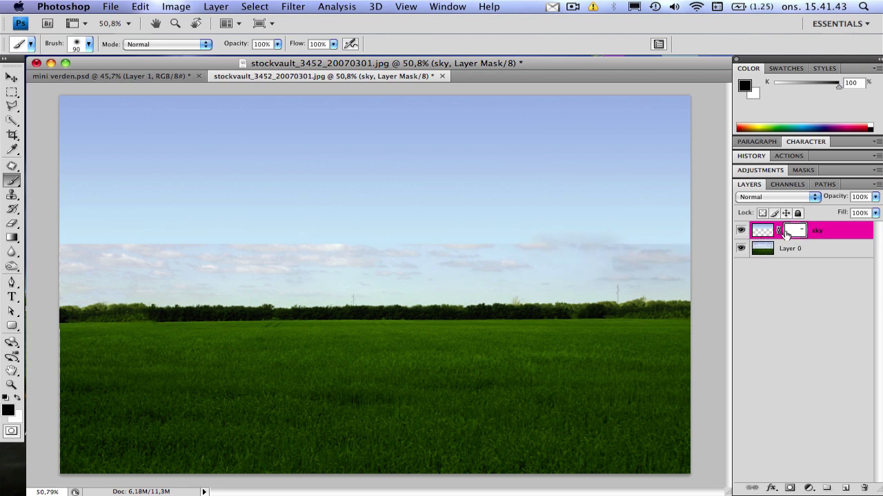
pyautogui.moveTo(614, 246); pyautogui.dragTo(414, 242)
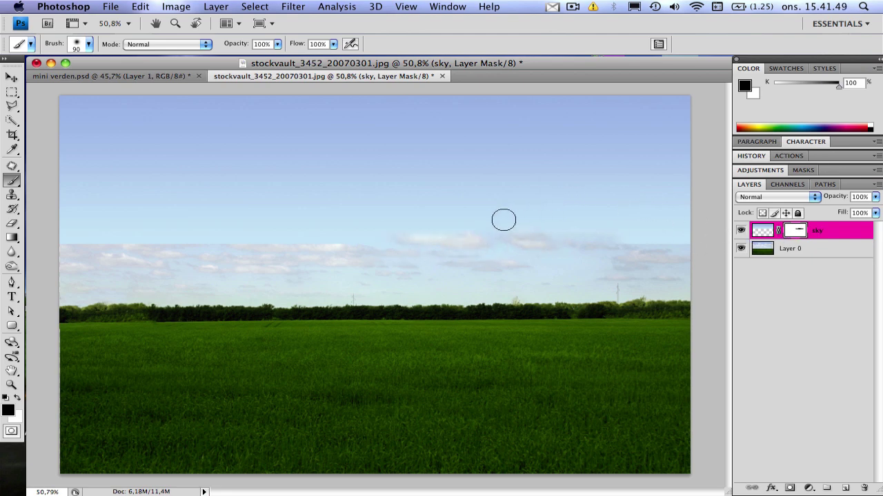
# Try revealing the higher clouds by painting black on the sky layer's mask, and paint them out again with white
pyautogui.moveTo(496, 236); pyautogui.dragTo(467, 169)
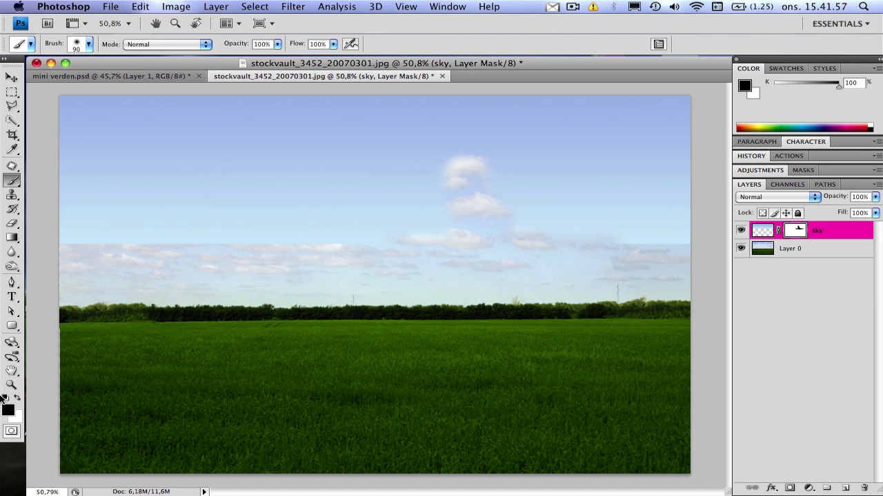
pyautogui.press('x')
pyautogui.moveTo(494, 138)
pyautogui.mouseDown()
pyautogui.moveTo(477, 168)
pyautogui.moveTo(484, 156)
pyautogui.moveTo(467, 162)
pyautogui.moveTo(492, 165)
pyautogui.moveTo(438, 182)
pyautogui.moveTo(547, 208)
pyautogui.moveTo(492, 211)
pyautogui.moveTo(467, 205)
pyautogui.moveTo(620, 217)
pyautogui.moveTo(524, 214)
pyautogui.moveTo(475, 174)
pyautogui.moveTo(492, 222)
pyautogui.moveTo(491, 211)
pyautogui.moveTo(482, 225)
pyautogui.moveTo(496, 204)
pyautogui.moveTo(502, 221)
pyautogui.moveTo(498, 235)
pyautogui.moveTo(471, 241)
pyautogui.mouseUp()
pyautogui.press('x')
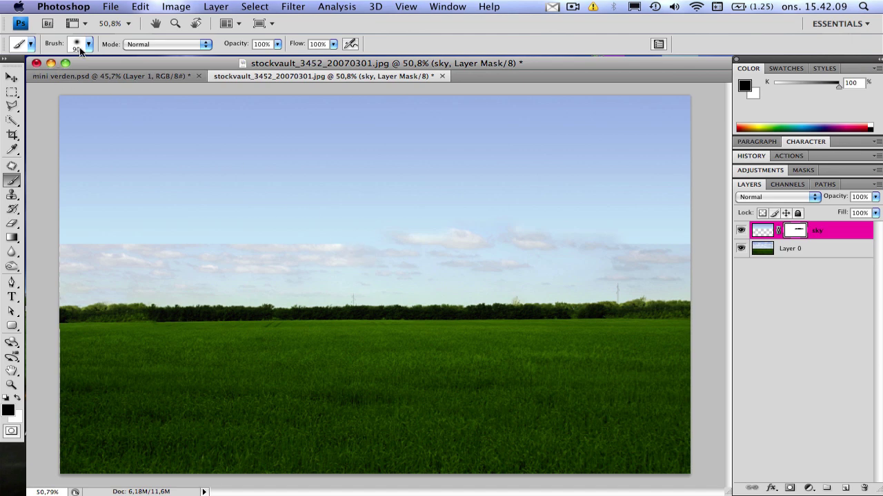
# Paint black on the mask along the rest of the gradient's lower edge to blend in the clouds, and merge the sky layer into Layer 0
pyautogui.moveTo(382, 247)
pyautogui.mouseDown()
pyautogui.moveTo(336, 237)
pyautogui.moveTo(299, 245)
pyautogui.moveTo(63, 244)
pyautogui.moveTo(295, 229)
pyautogui.moveTo(296, 249)
pyautogui.moveTo(49, 239)
pyautogui.moveTo(104, 247)
pyautogui.moveTo(112, 247)
pyautogui.moveTo(72, 241)
pyautogui.moveTo(323, 244)
pyautogui.moveTo(352, 229)
pyautogui.moveTo(370, 241)
pyautogui.moveTo(444, 249)
pyautogui.moveTo(532, 233)
pyautogui.moveTo(682, 234)
pyautogui.mouseUp()
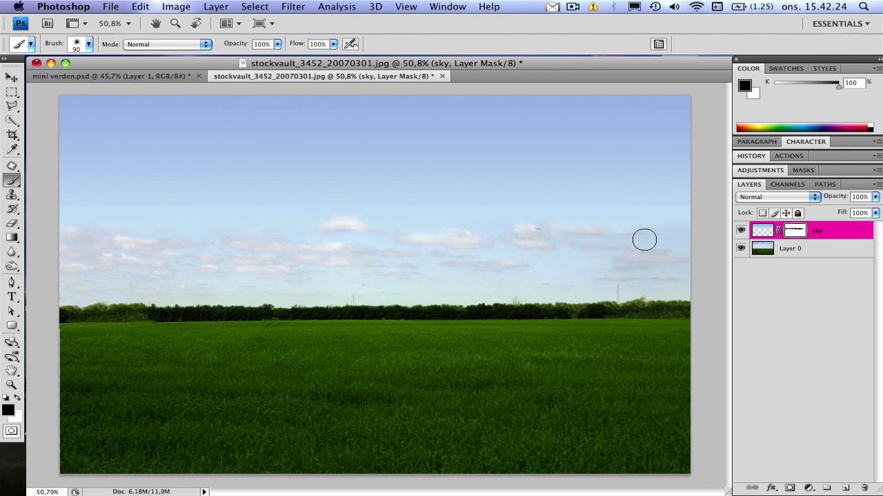
pyautogui.moveTo(129, 236)
pyautogui.mouseDown()
pyautogui.moveTo(48, 239)
pyautogui.moveTo(445, 247)
pyautogui.moveTo(683, 224)
pyautogui.moveTo(677, 212)
pyautogui.moveTo(635, 243)
pyautogui.moveTo(550, 243)
pyautogui.moveTo(581, 232)
pyautogui.moveTo(686, 249)
pyautogui.mouseUp()
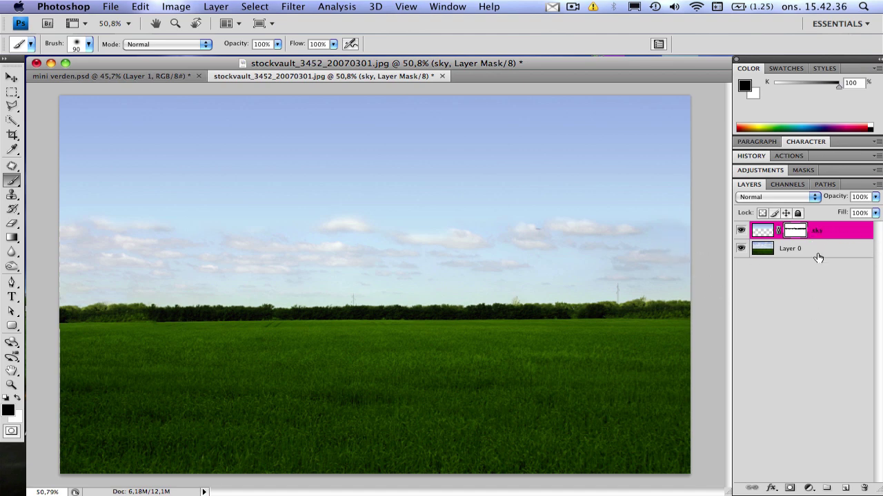
pyautogui.hotkey('ctrl', 'e')
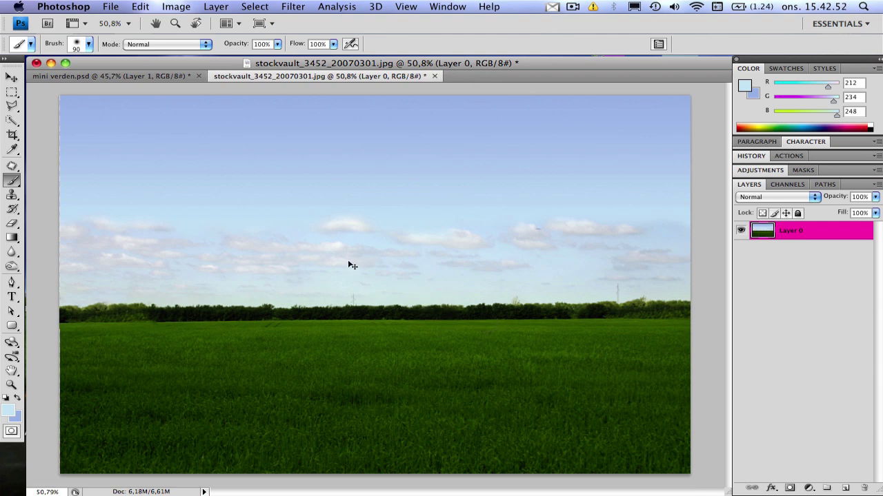
# Rotate the merged landscape layer 180° with Free Transform
pyautogui.hotkey('ctrl', 't')
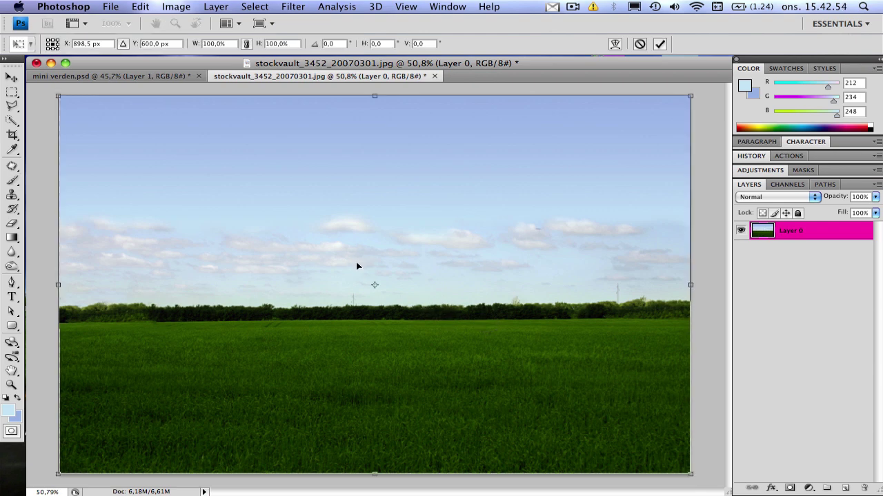
pyautogui.rightClick(362, 235)
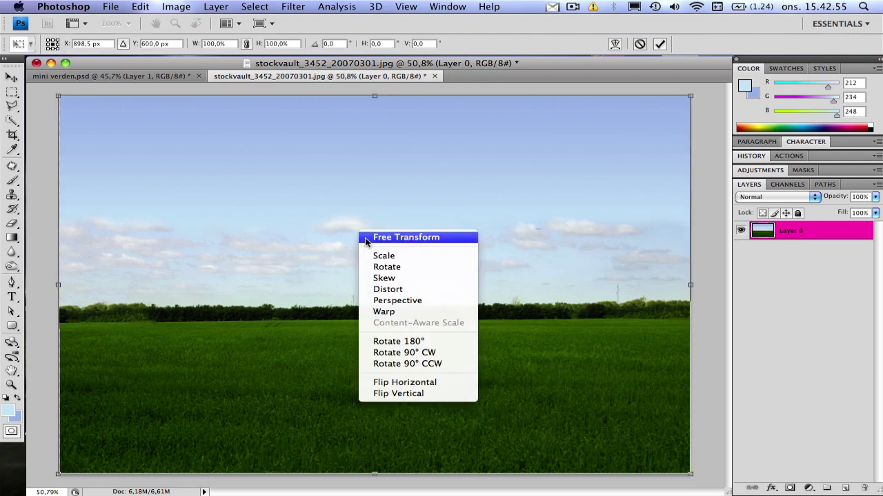
pyautogui.click(399, 341)
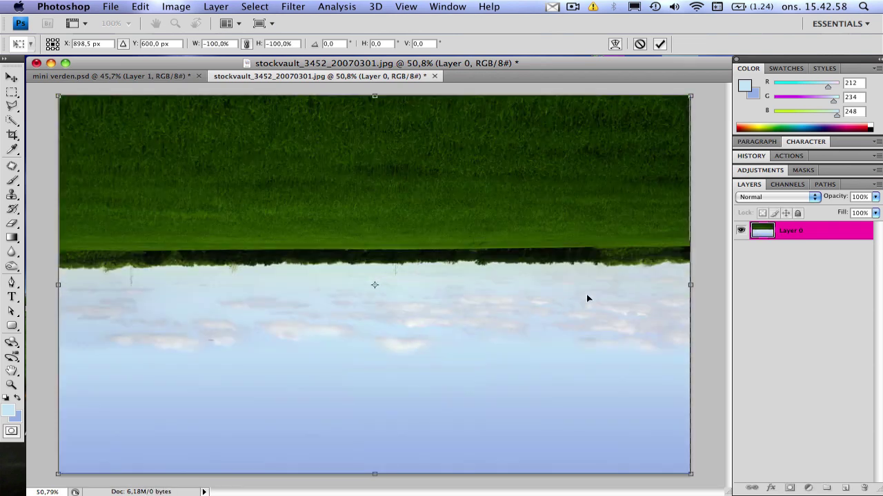
pyautogui.press('b')
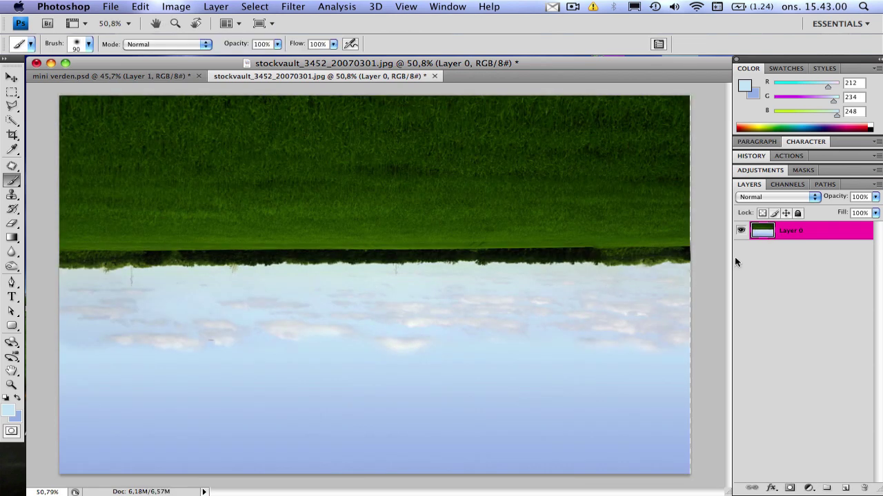
# Scale the rotated layer up proportionally to 101.1% so it covers the thin gap at the canvas's right edge
pyautogui.scroll(1, 694, 232)
pyautogui.scroll(1, 699, 237)
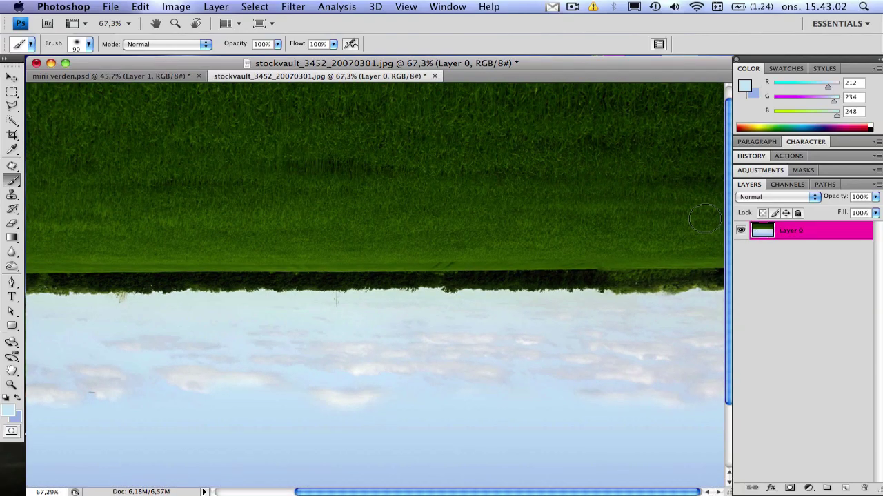
pyautogui.scroll(-4, 707, 216)
pyautogui.scroll(2, 707, 215)
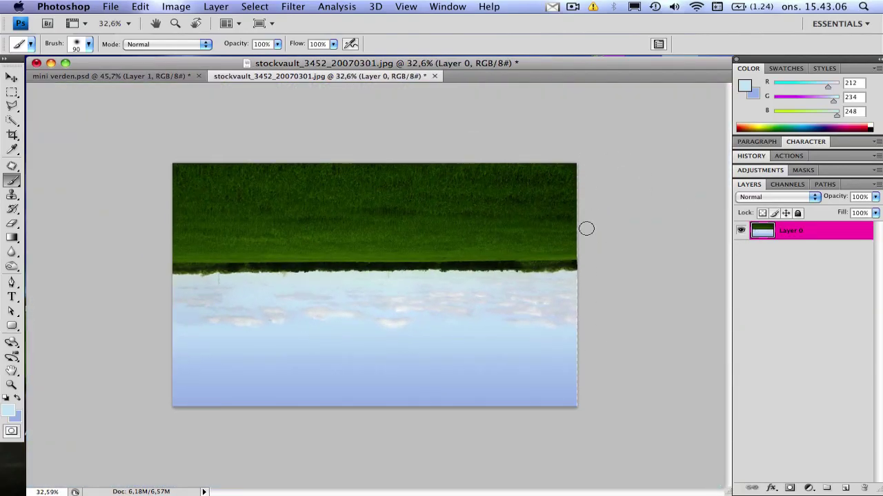
pyautogui.hotkey('ctrl', 't')
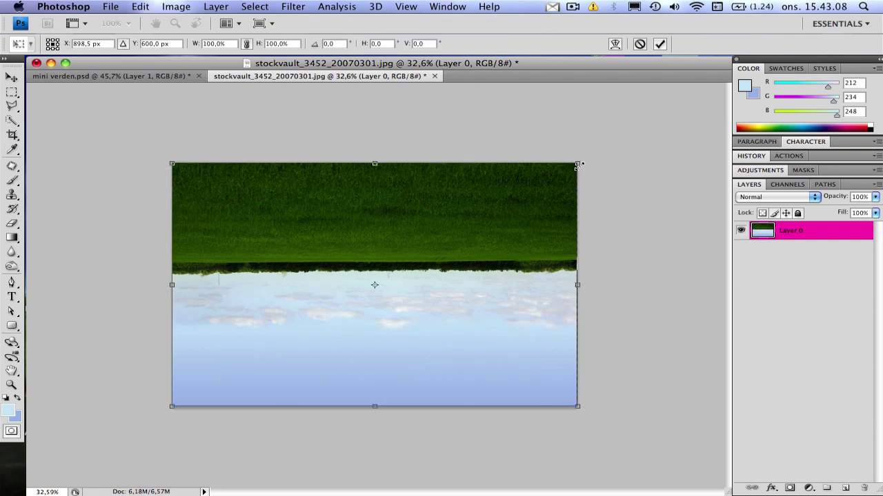
pyautogui.press('Return')
pyautogui.press('b')
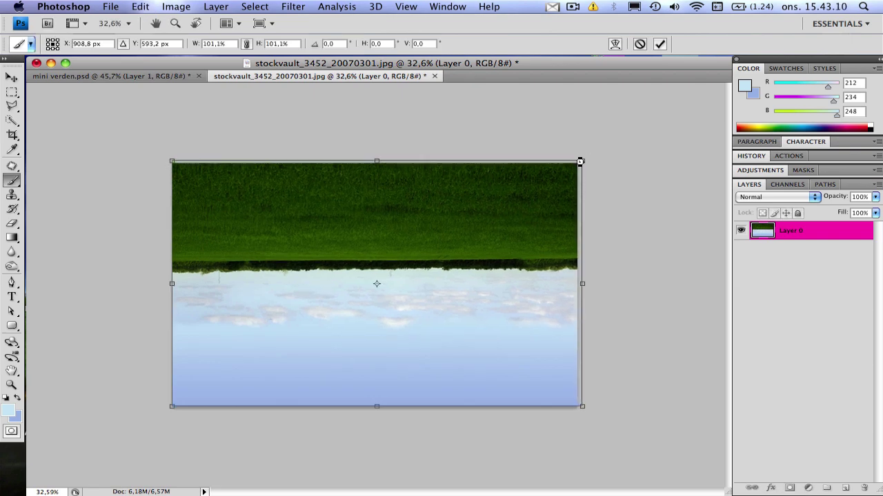
# Crop the image to the full canvas bounds to discard the layer parts that extend beyond it
pyautogui.press('c')
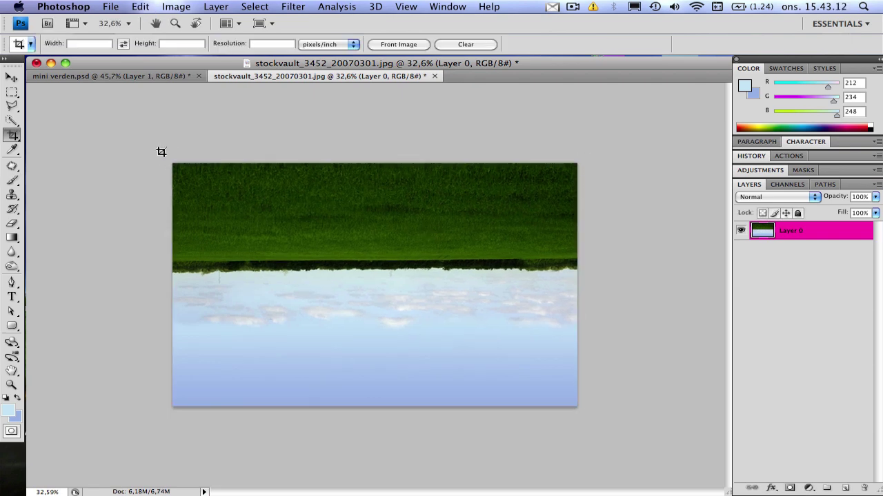
pyautogui.moveTo(160, 151); pyautogui.dragTo(627, 439)
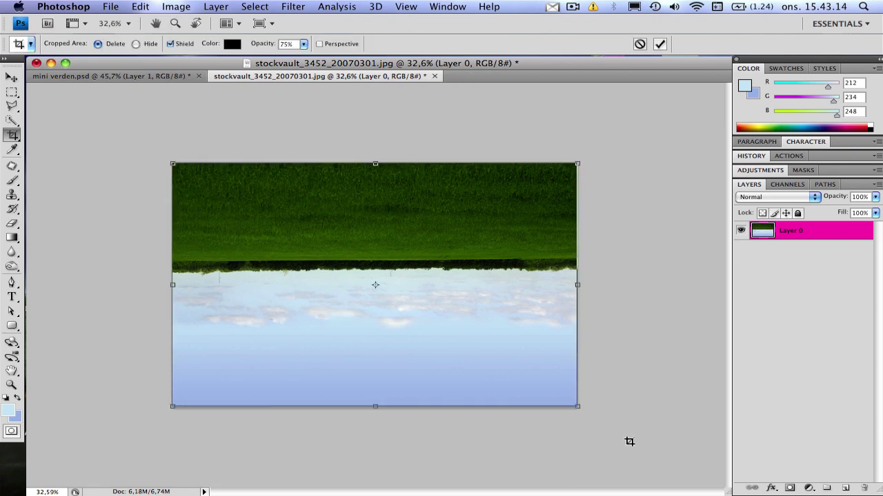
pyautogui.press('Escape')
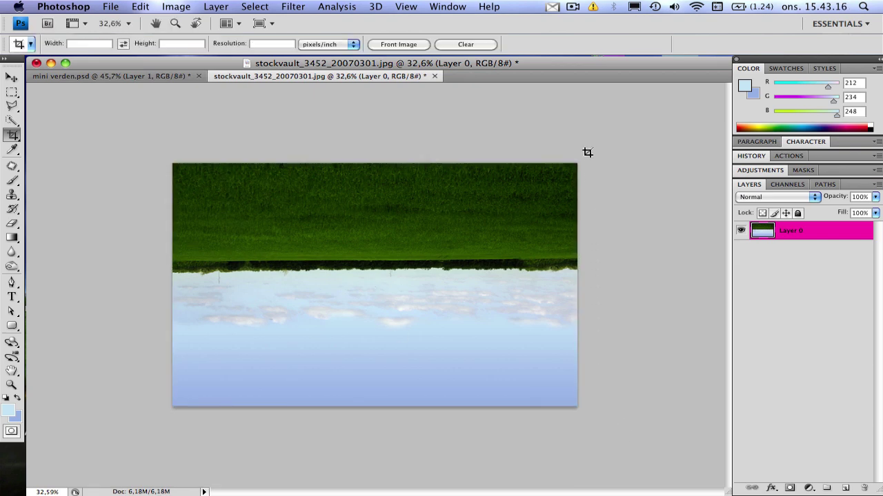
# Apply the Polar Coordinates distort filter to Layer 0 with the Rectangular to Polar option
pyautogui.press('super+plus')
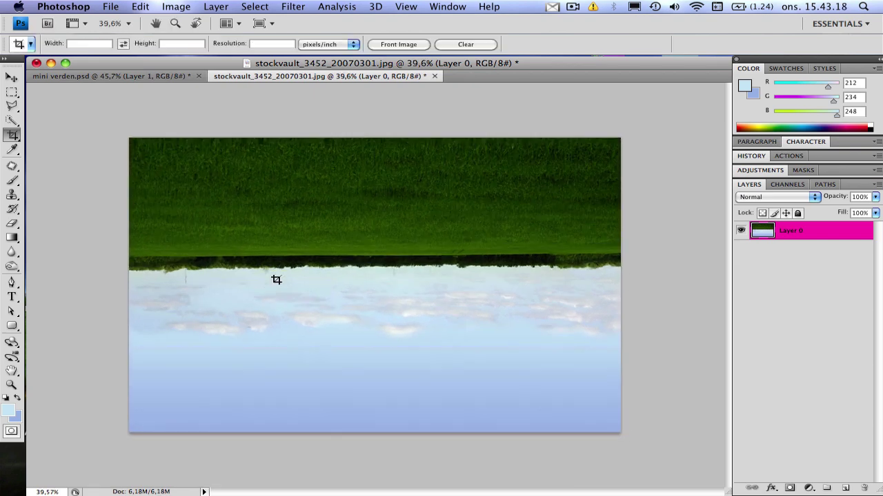
pyautogui.click(301, 7)
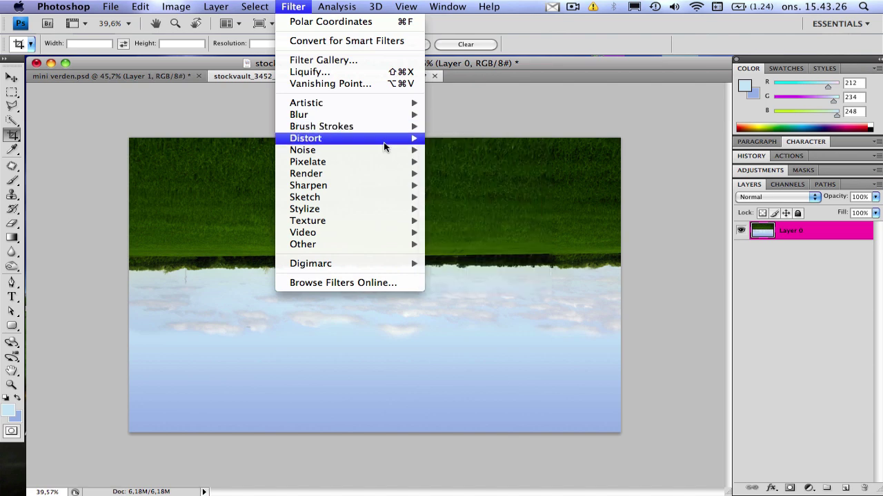
pyautogui.moveTo(388, 142)
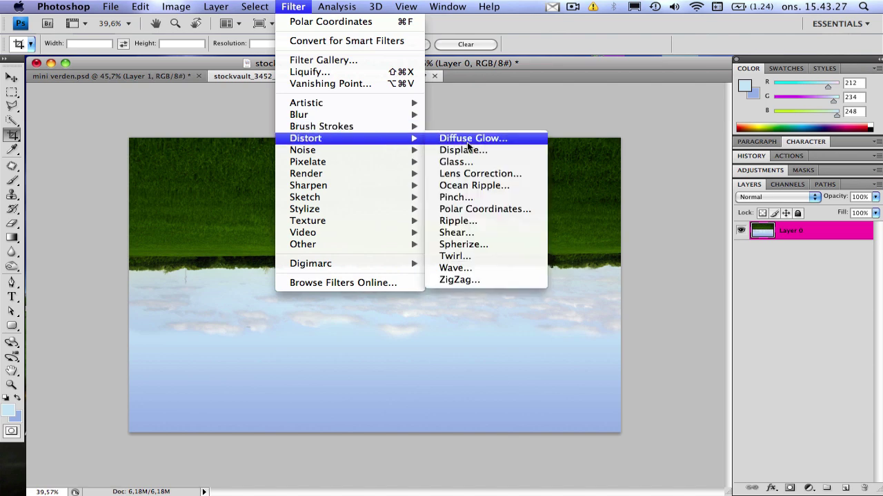
pyautogui.click(489, 208)
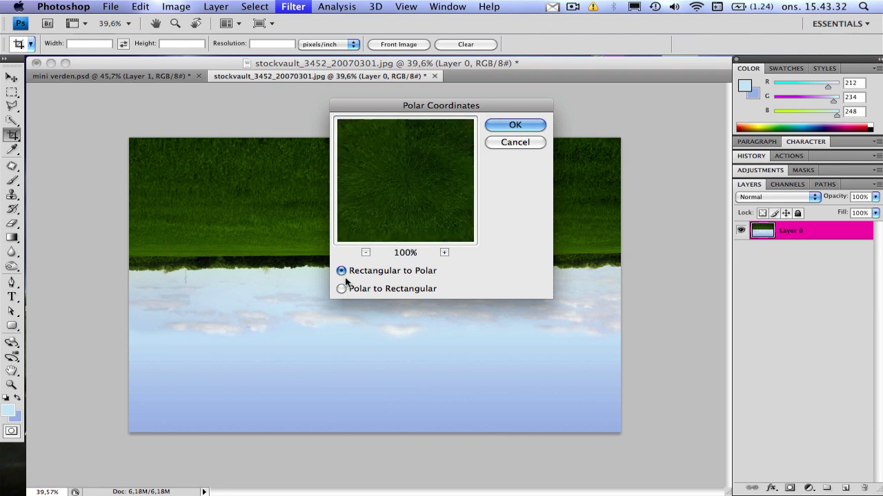
pyautogui.click(365, 252)
pyautogui.click(366, 252)
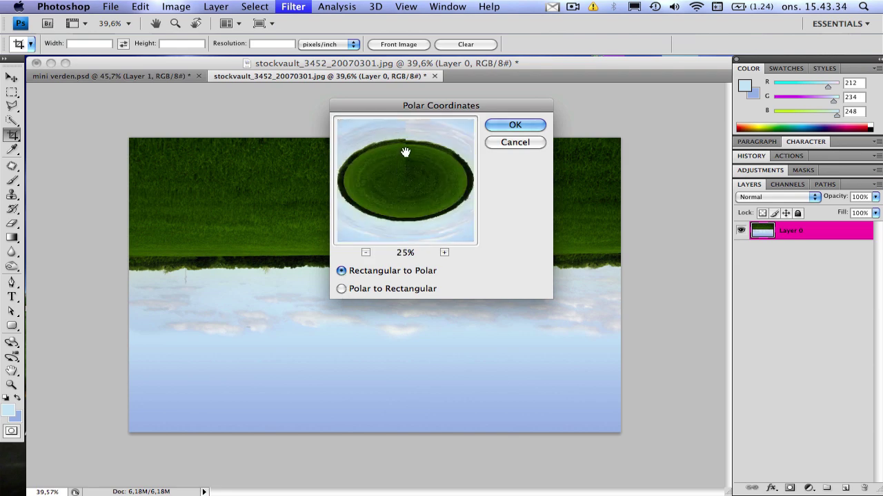
pyautogui.click(341, 289)
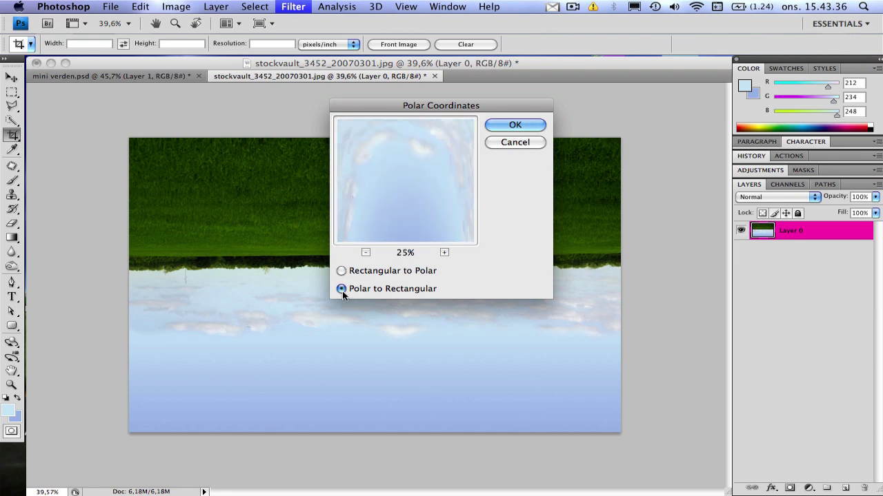
pyautogui.click(366, 252)
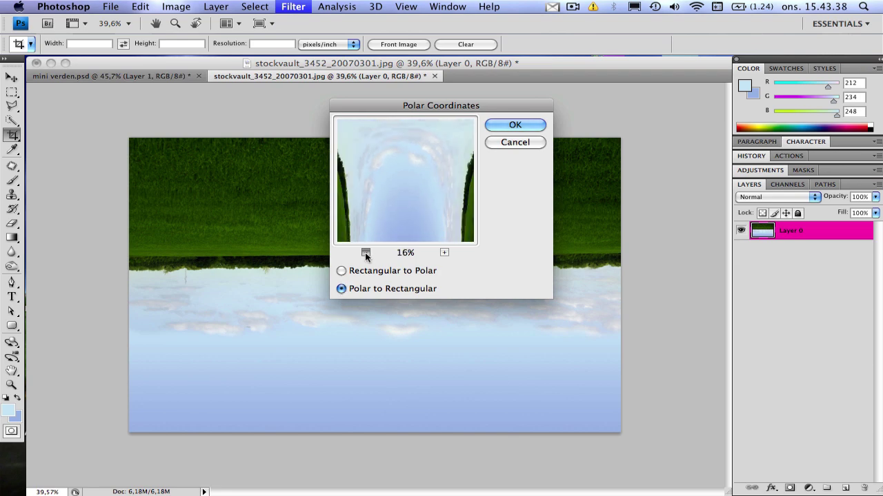
pyautogui.click(366, 252)
pyautogui.click(366, 252)
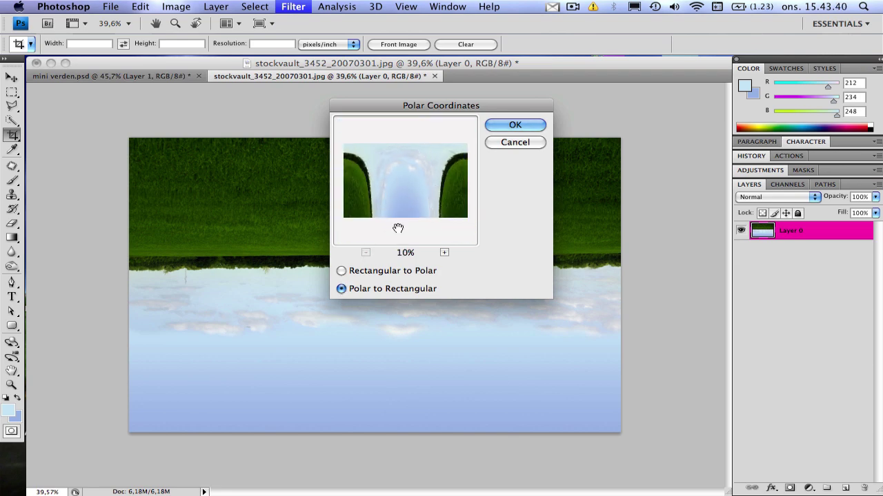
pyautogui.click(341, 271)
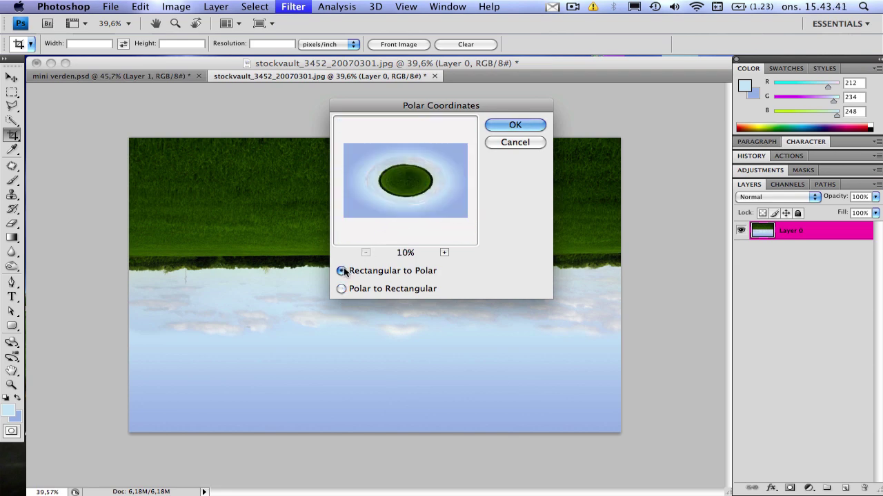
pyautogui.click(525, 125)
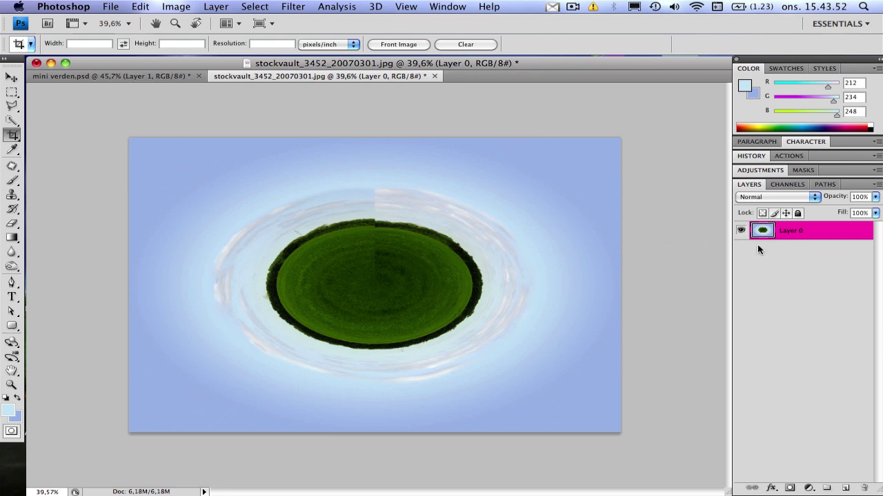
# Examine the vertical seam where the image's two ends meet in the sky, tree ring and grass above the planet's centre
pyautogui.scroll(5, 373, 300)
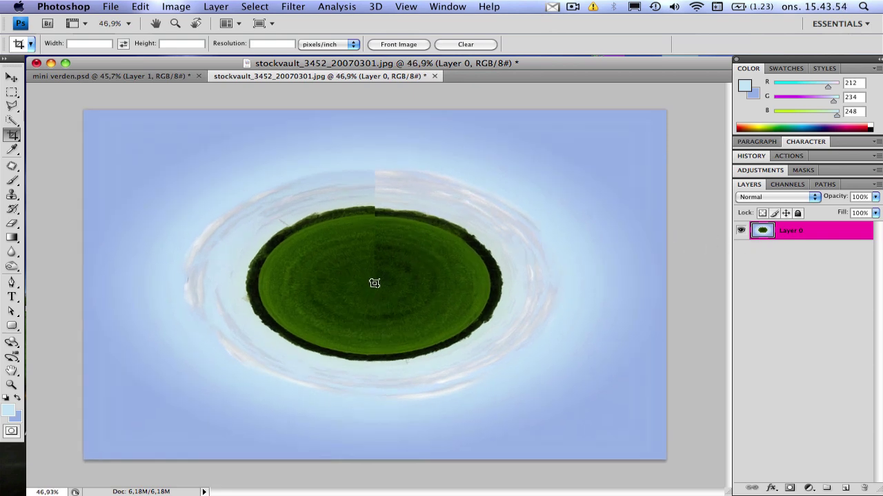
pyautogui.scroll(1, 374, 280)
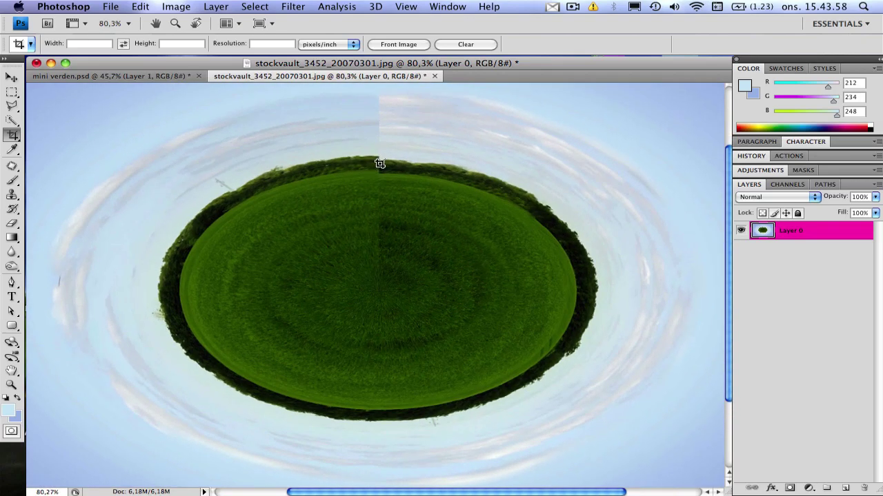
pyautogui.scroll(2, 380, 163)
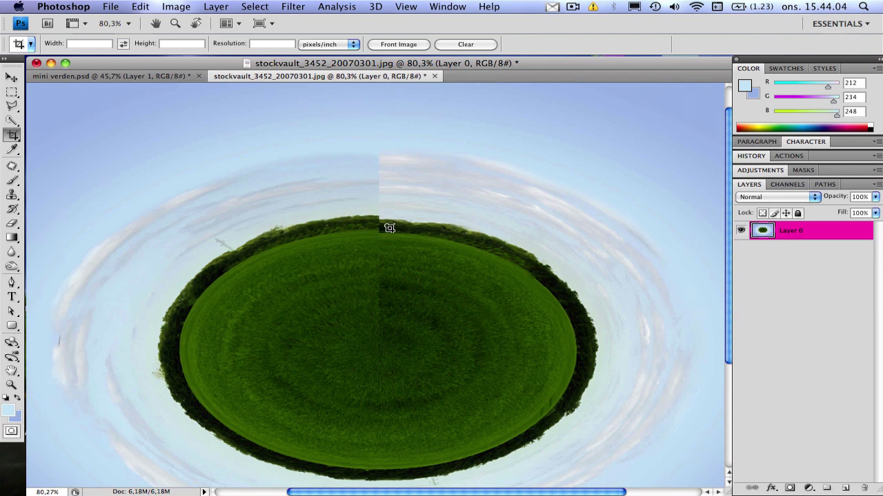
pyautogui.scroll(1, 379, 225)
pyautogui.scroll(2, 379, 225)
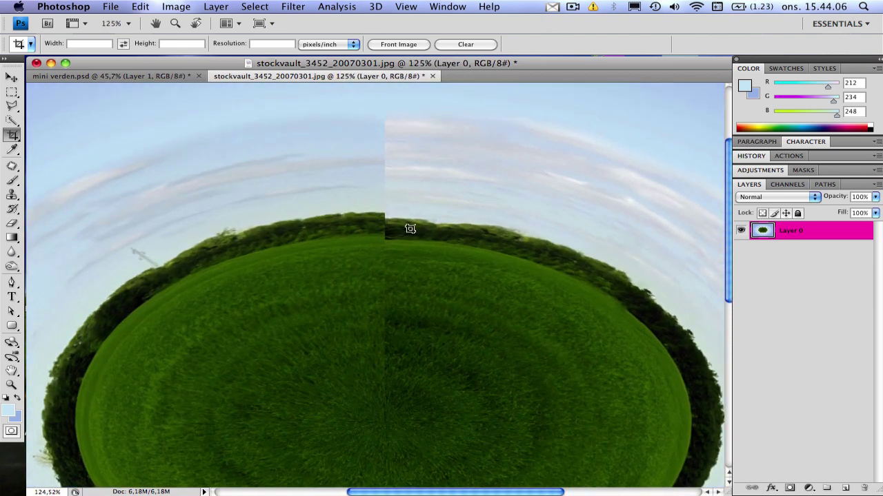
pyautogui.scroll(-2, 418, 214)
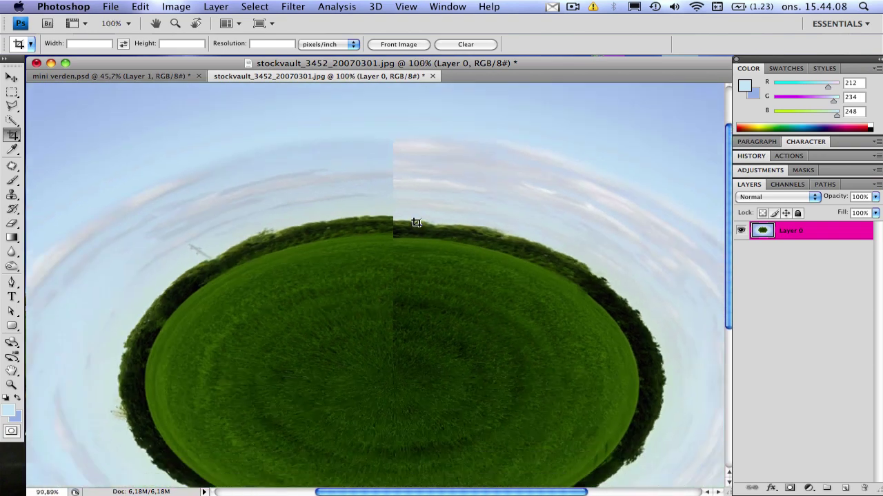
pyautogui.scroll(-4, 466, 248)
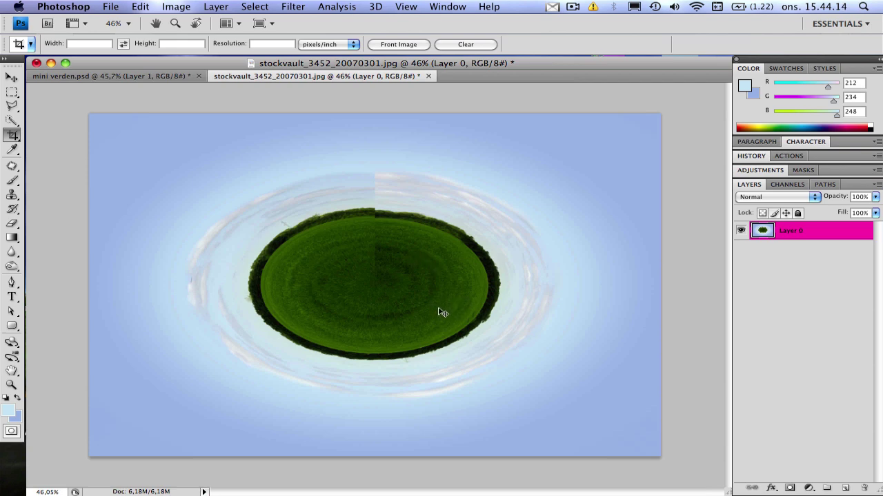
# Stretch Layer 0 vertically about its centre to 136.7% height with Free Transform to make the planet rounder
pyautogui.press('super+t')
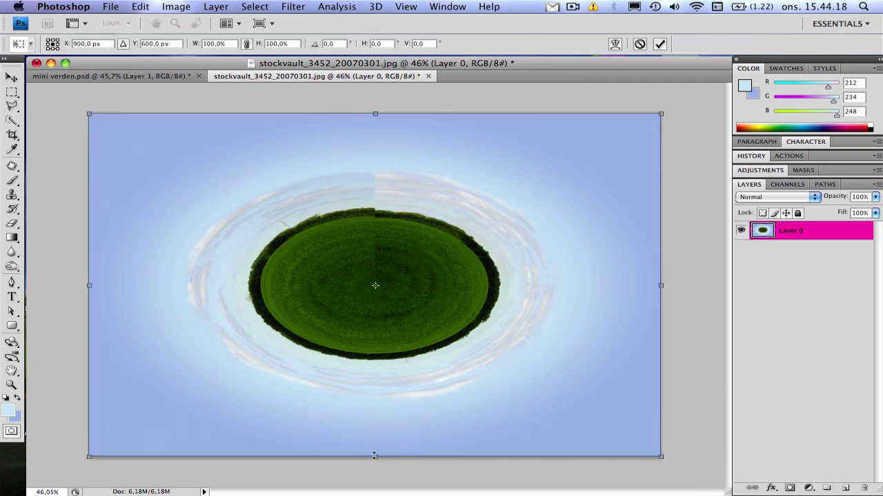
pyautogui.moveTo(375, 458); pyautogui.dragTo(378, 495)
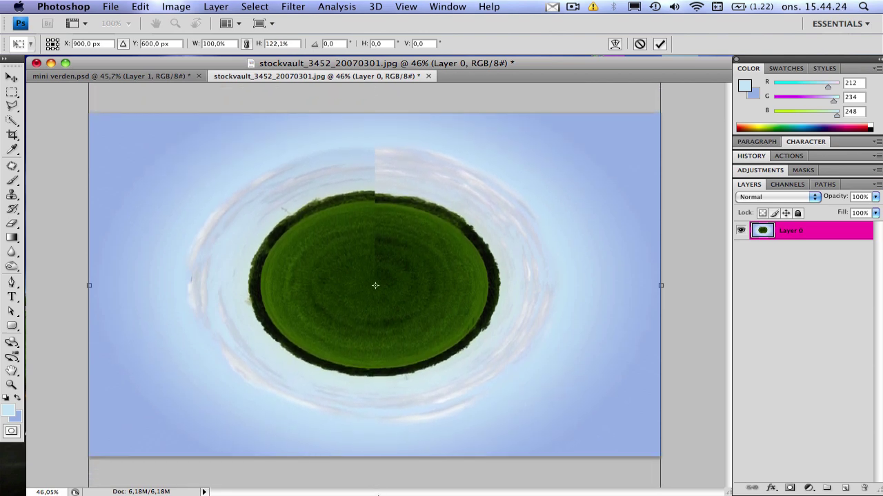
pyautogui.press('super+minus')
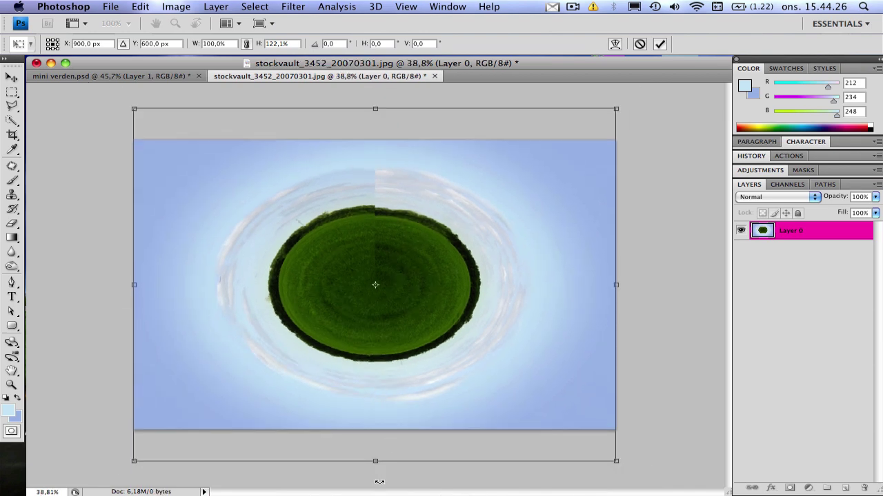
pyautogui.moveTo(377, 462); pyautogui.dragTo(381, 484)
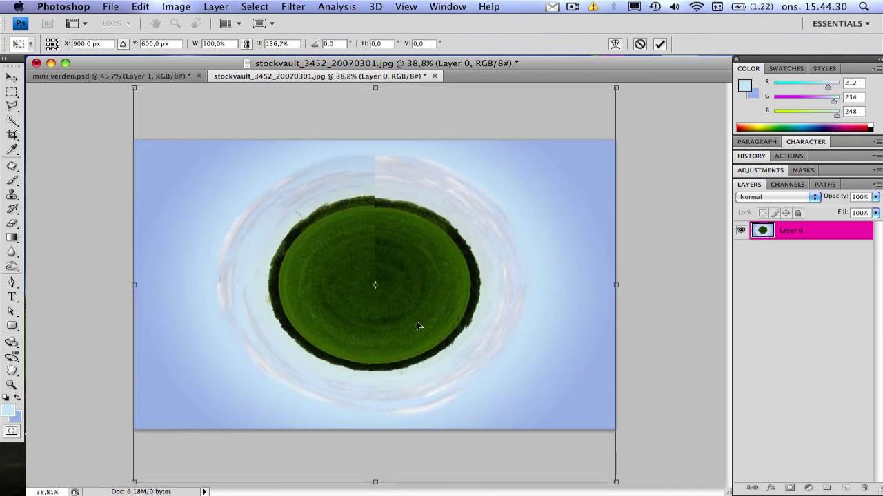
pyautogui.press('Return')
# Clone over the seam in the tree ring and grass with a 20 px Clone Stamp brush, evening out the step in the tree line
pyautogui.press('c')
pyautogui.press('super+plus')
pyautogui.scroll(5, 386, 225)
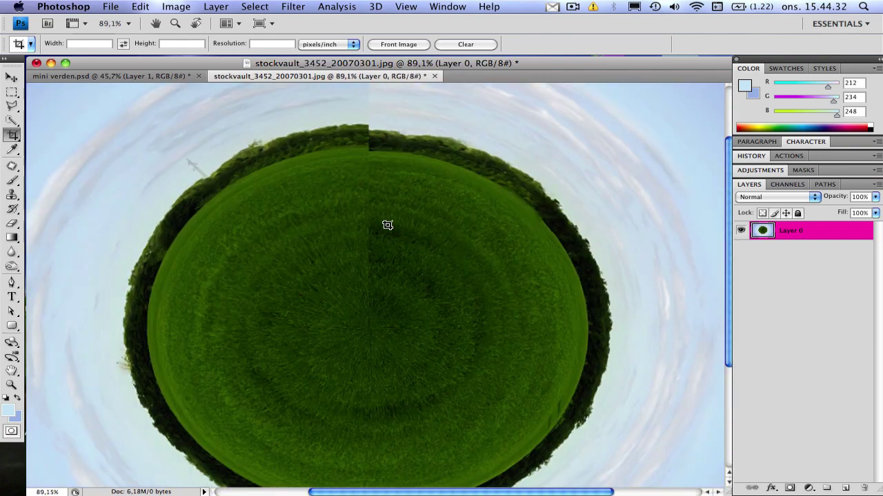
pyautogui.scroll(2, 370, 172)
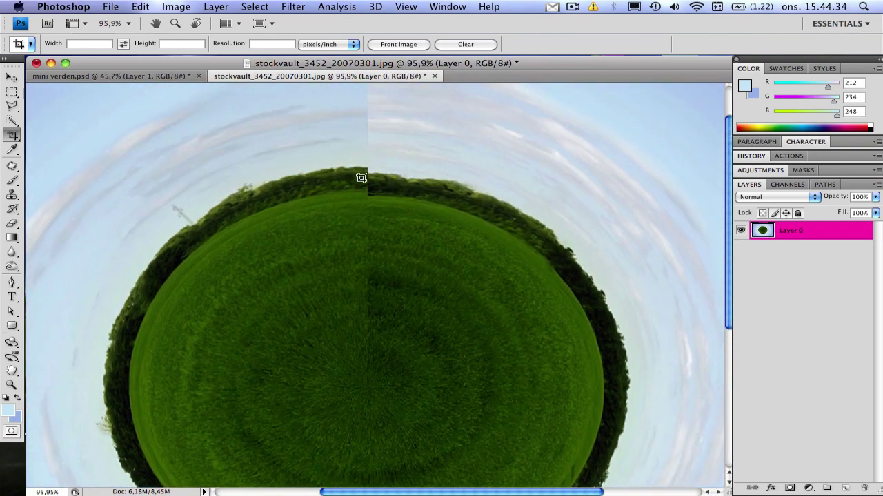
pyautogui.scroll(1, 365, 174)
pyautogui.press('s')
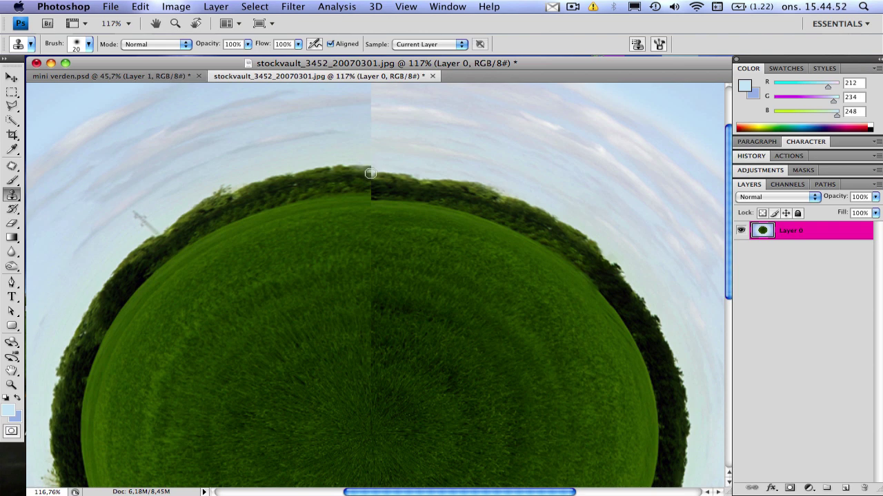
pyautogui.moveTo(370, 173)
pyautogui.mouseDown()
pyautogui.moveTo(359, 166)
pyautogui.moveTo(282, 171)
pyautogui.moveTo(338, 159)
pyautogui.moveTo(371, 164)
pyautogui.moveTo(240, 176)
pyautogui.mouseUp()
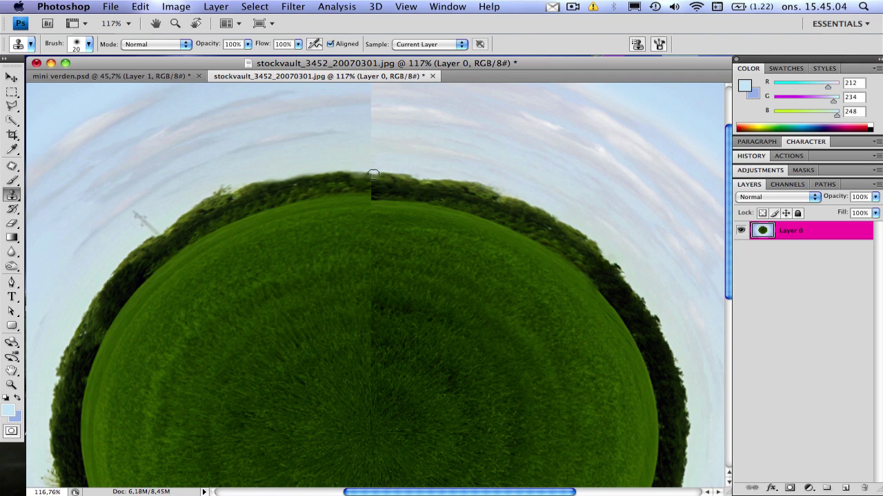
pyautogui.moveTo(373, 176)
pyautogui.mouseDown()
pyautogui.moveTo(373, 192)
pyautogui.moveTo(357, 191)
pyautogui.moveTo(373, 196)
pyautogui.moveTo(371, 420)
pyautogui.mouseUp()
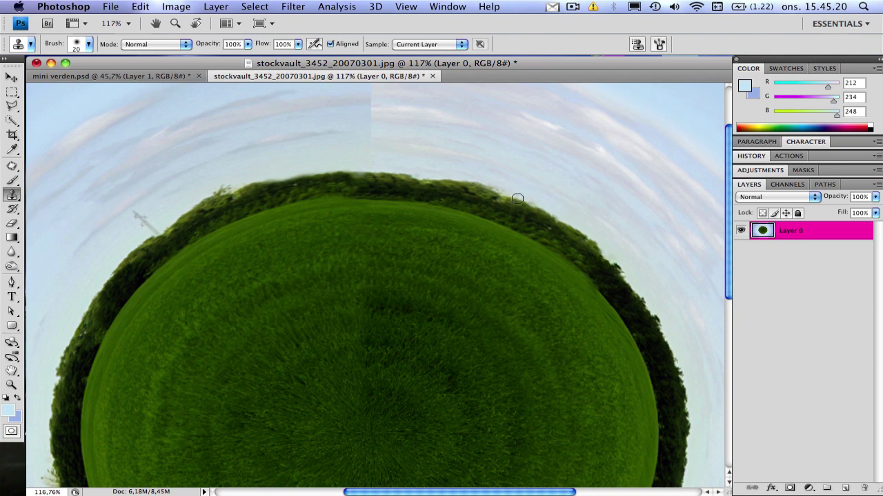
# Paint over the vertical seam in the clouds above the planet with a 35 px Spot Healing Brush set to Proximity Match
pyautogui.scroll(-3, 398, 187)
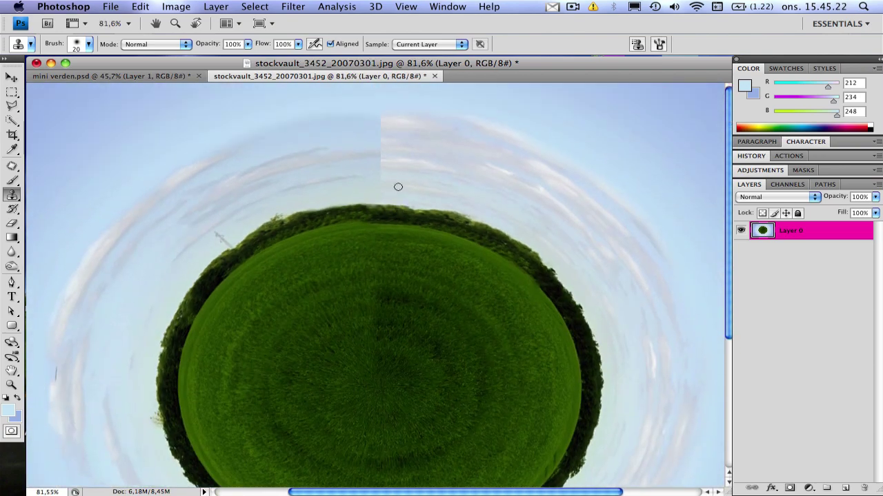
pyautogui.moveTo(12, 165); pyautogui.dragTo(35, 162)
pyautogui.moveTo(381, 111); pyautogui.dragTo(383, 187)
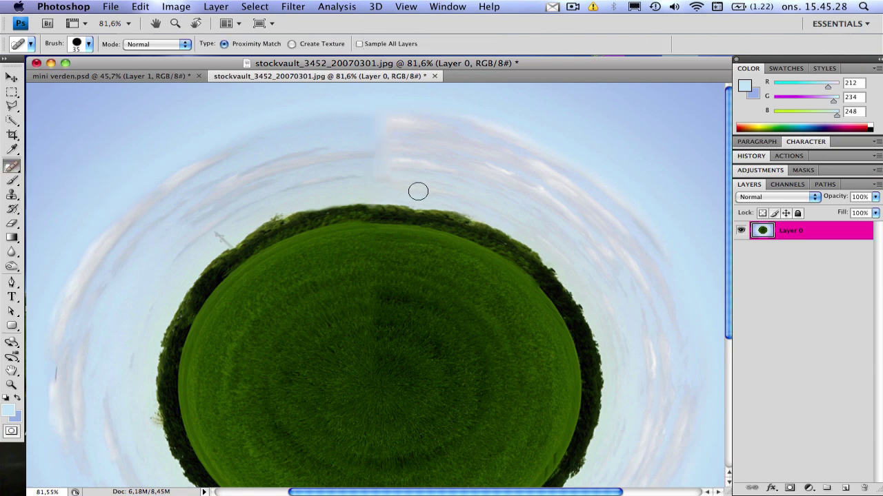
pyautogui.scroll(1, 373, 146)
pyautogui.scroll(2, 373, 145)
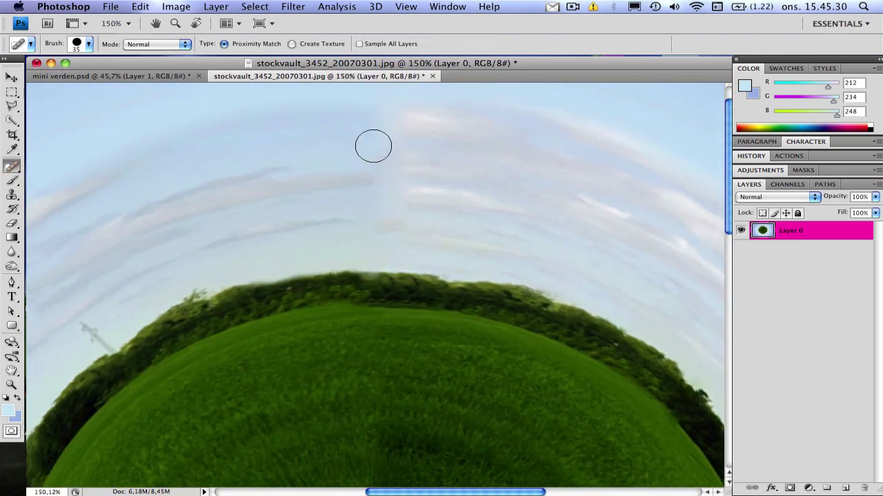
pyautogui.moveTo(372, 142); pyautogui.dragTo(370, 213)
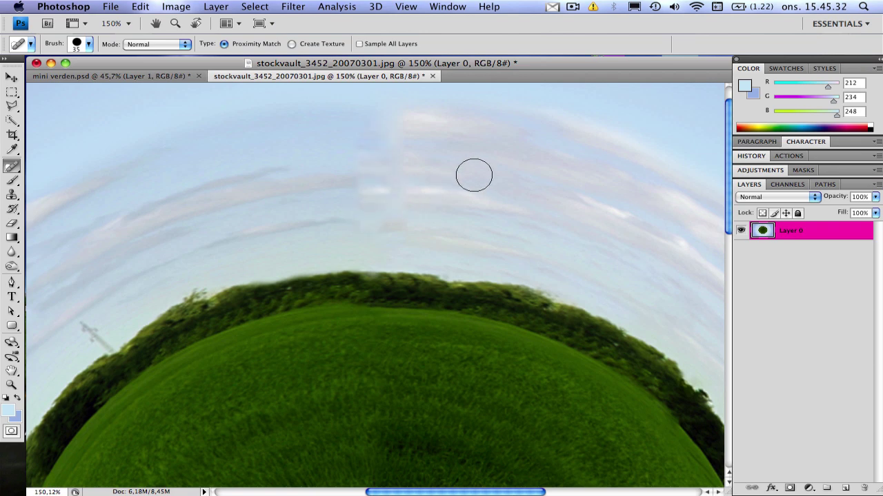
# Clone clouds and sky from both sides of the seam over the healed strip with a 70 px Clone Stamp brush
pyautogui.press('s')
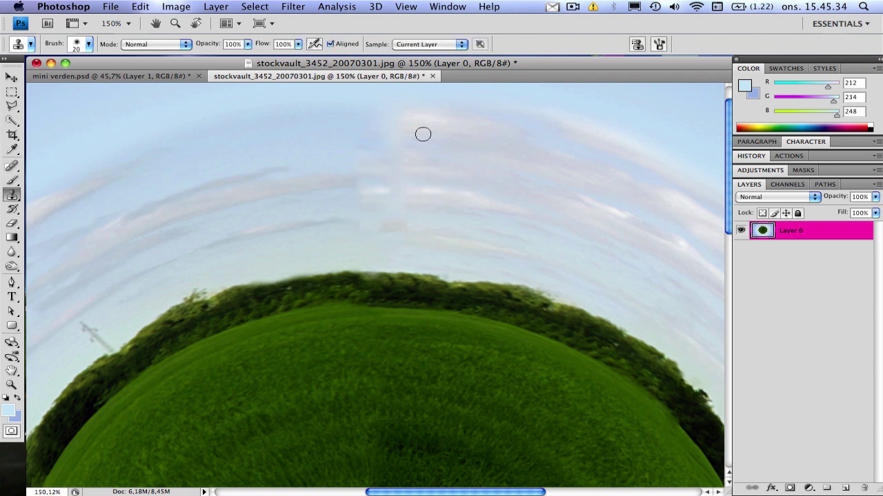
pyautogui.press(']')
pyautogui.press(']')
pyautogui.press(']')
pyautogui.press(']')
pyautogui.press(']')
pyautogui.scroll(2, 423, 133)
pyautogui.press(']')
pyautogui.press(']')
pyautogui.press(']')
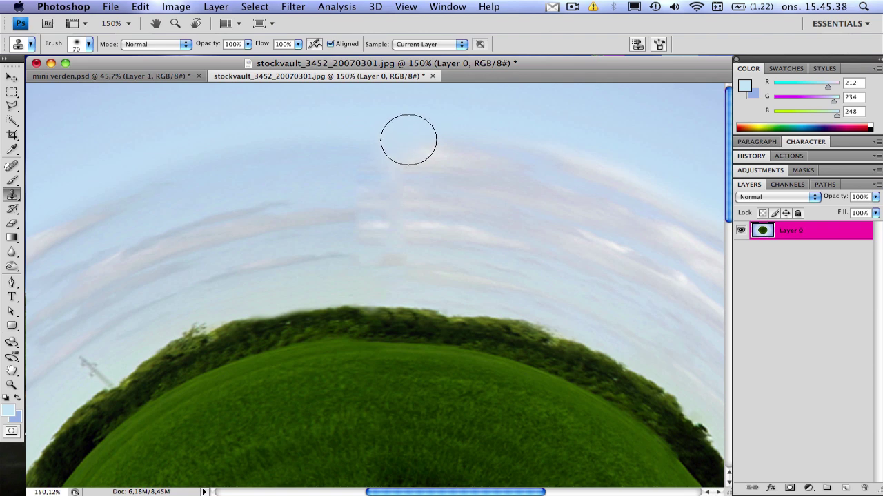
pyautogui.keyDown('alt'); pyautogui.click(415, 152); pyautogui.keyUp('alt')
pyautogui.moveTo(385, 156)
pyautogui.mouseDown()
pyautogui.moveTo(368, 164)
pyautogui.moveTo(373, 154)
pyautogui.moveTo(396, 154)
pyautogui.moveTo(367, 155)
pyautogui.moveTo(365, 144)
pyautogui.moveTo(407, 191)
pyautogui.moveTo(388, 200)
pyautogui.moveTo(392, 245)
pyautogui.mouseUp()
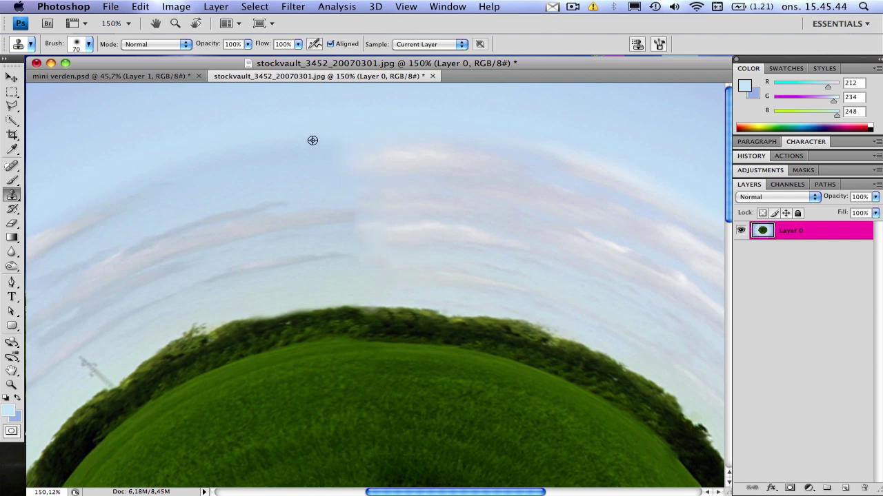
pyautogui.moveTo(335, 162); pyautogui.dragTo(358, 193)
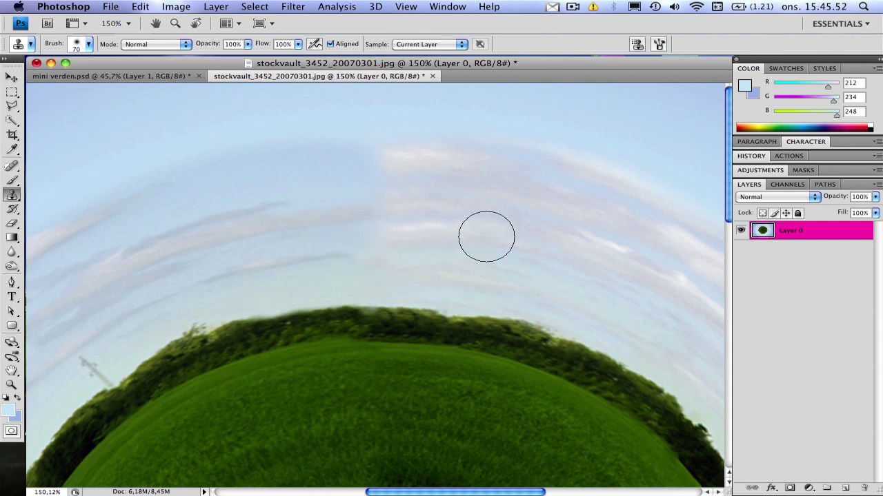
# Clone the lower and upper white cloud streaks leftward across the seam to soften their abrupt ends
pyautogui.keyDown('alt'); pyautogui.click(425, 236); pyautogui.keyUp('alt')
pyautogui.click(376, 234)
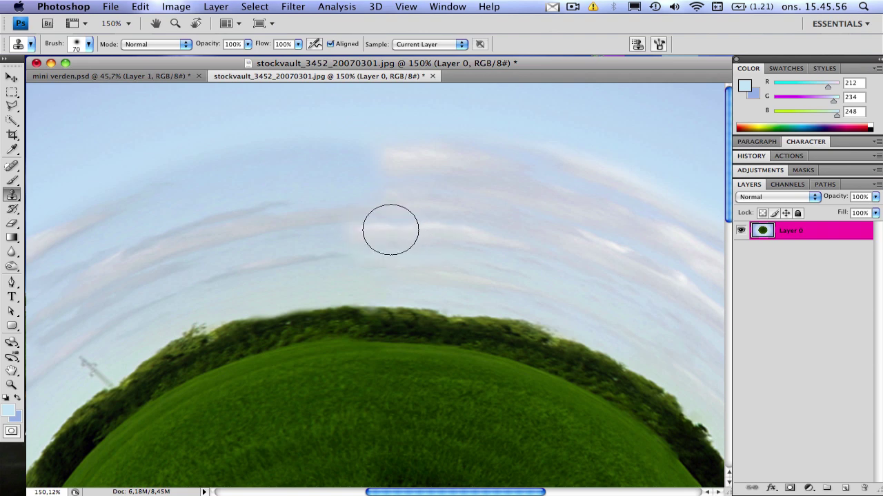
pyautogui.keyDown('alt'); pyautogui.click(412, 158); pyautogui.keyUp('alt')
pyautogui.click(383, 161)
pyautogui.moveTo(383, 161)
pyautogui.mouseDown()
pyautogui.moveTo(343, 165)
pyautogui.moveTo(351, 177)
pyautogui.mouseUp()
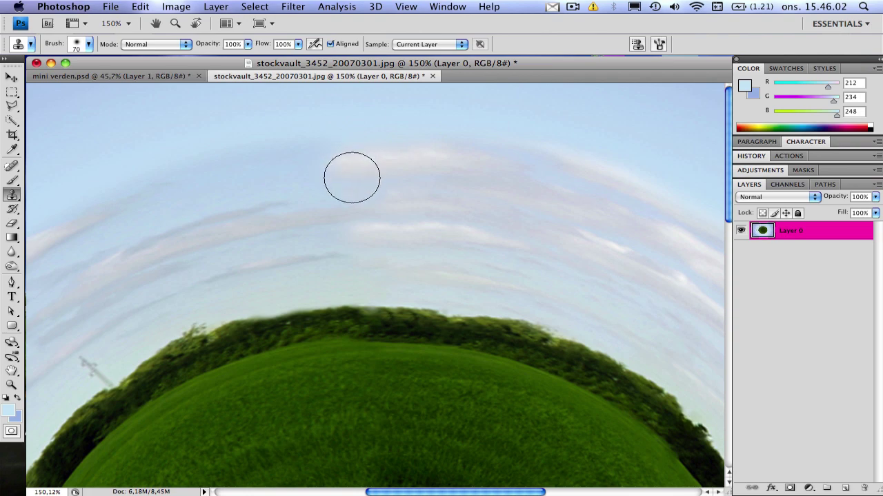
# Clone the end of the uppermost white cloud streak leftward over the seam with a 35 px Clone Stamp brush
pyautogui.press('[')
pyautogui.press('[')
pyautogui.press('[')
pyautogui.press('[')
pyautogui.press('[')
pyautogui.keyDown('alt'); pyautogui.click(354, 173); pyautogui.keyUp('alt')
pyautogui.moveTo(347, 172); pyautogui.dragTo(322, 175)
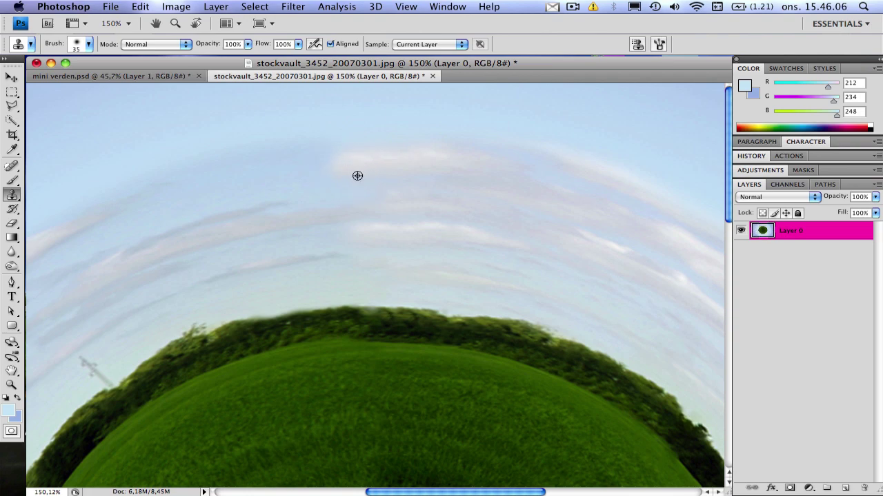
# Examine the grass disc, tree ring and surrounding clouds of the whole planet for remaining seam flaws
pyautogui.scroll(-3, 356, 175)
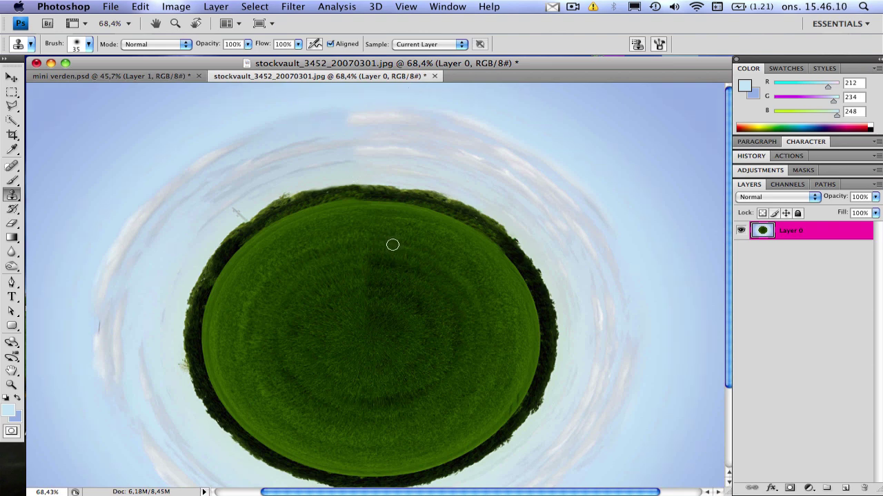
pyautogui.scroll(3, 377, 207)
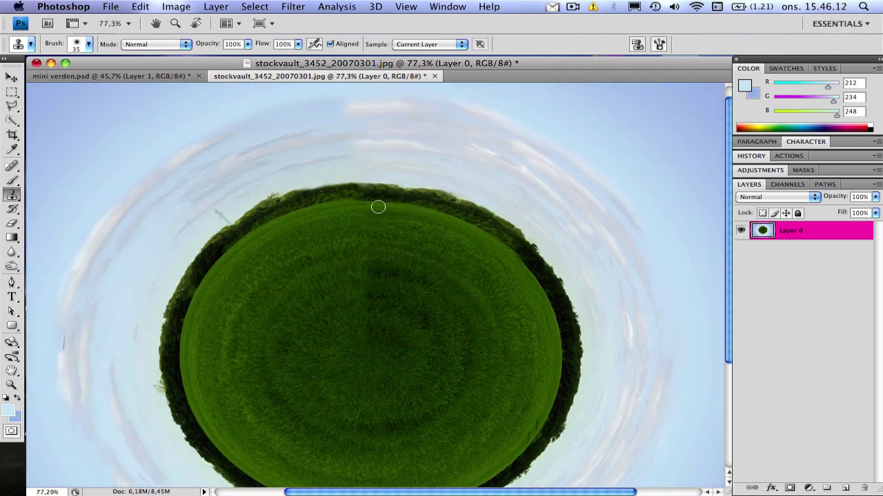
pyautogui.scroll(-5, 378, 207)
pyautogui.scroll(4, 378, 207)
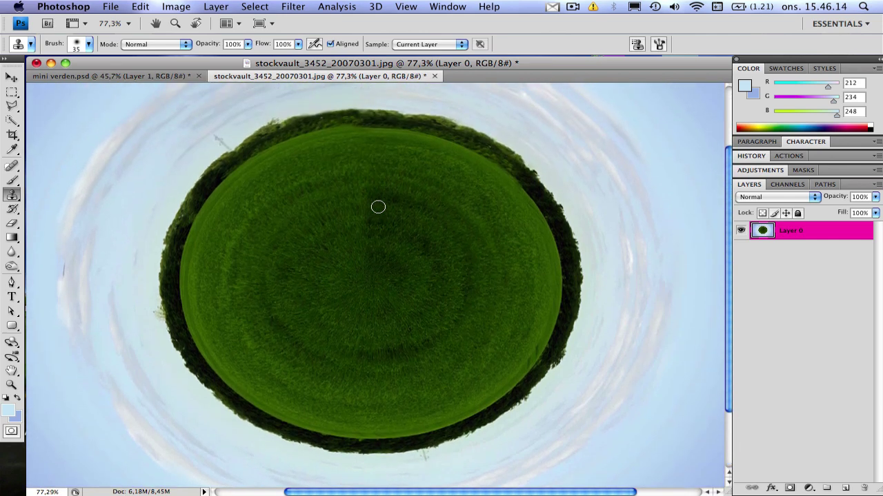
pyautogui.scroll(1, 378, 207)
pyautogui.scroll(1, 378, 207)
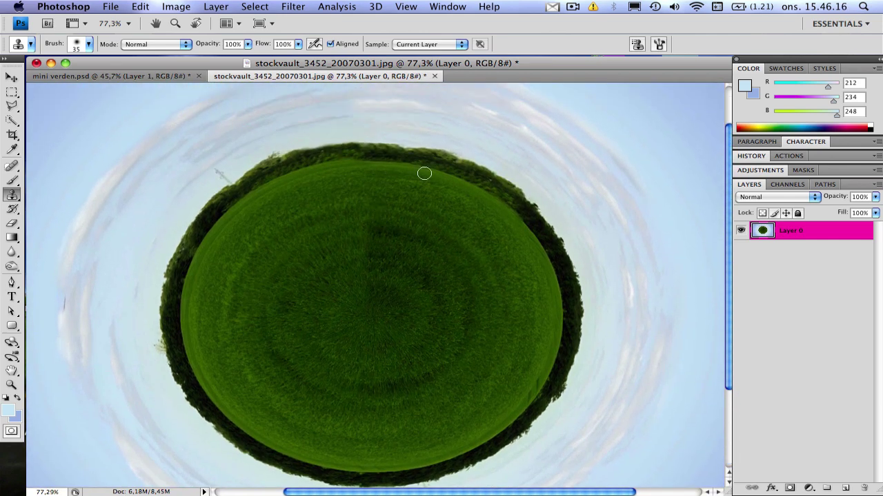
pyautogui.scroll(2, 401, 251)
pyautogui.scroll(-4, 401, 251)
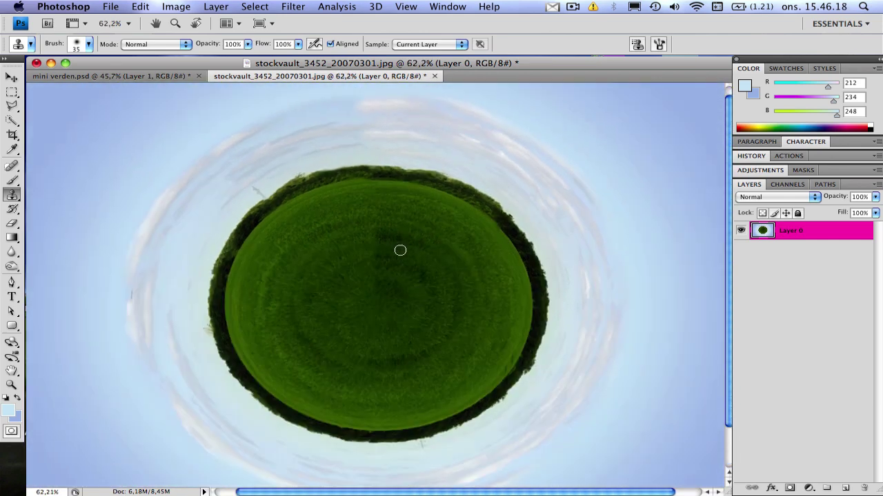
pyautogui.scroll(-3, 400, 251)
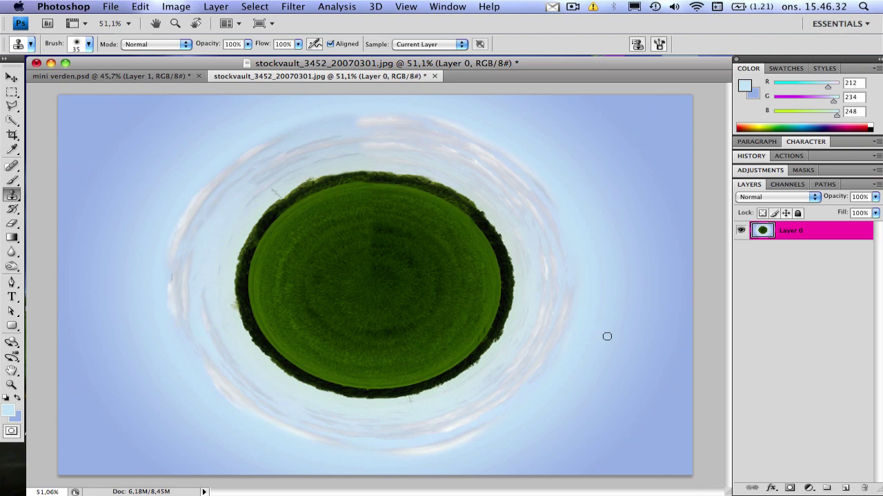
# Rotate the planet layer by -90° and stretch its height to 110.7% so it spans the full canvas width
pyautogui.press('super+t')
pyautogui.moveTo(712, 285); pyautogui.dragTo(374, 140)
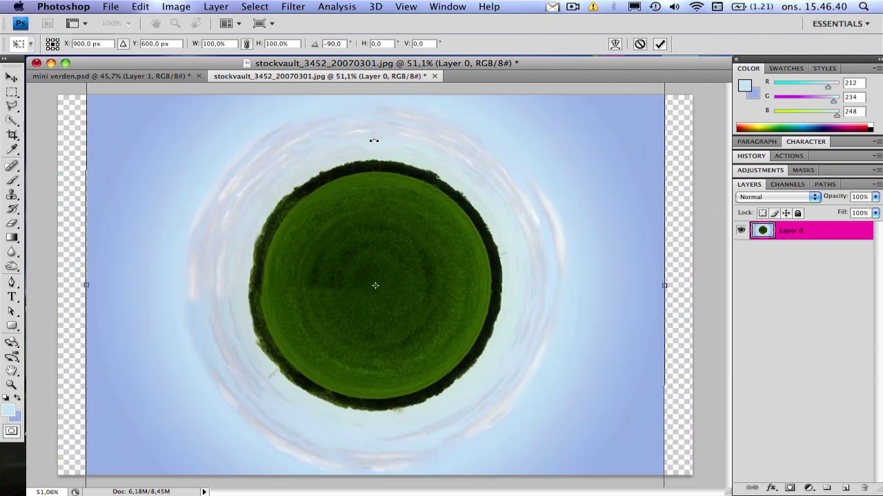
pyautogui.moveTo(85, 285); pyautogui.dragTo(53, 286)
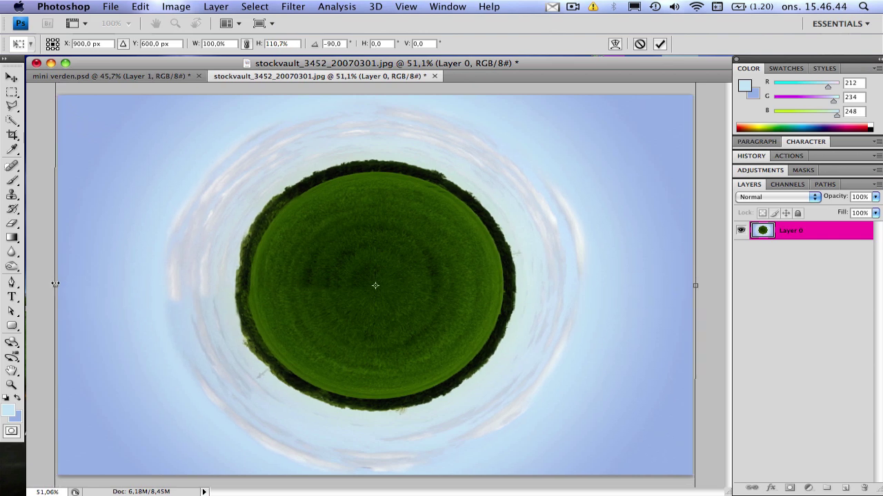
pyautogui.press('Return')
pyautogui.press('s')
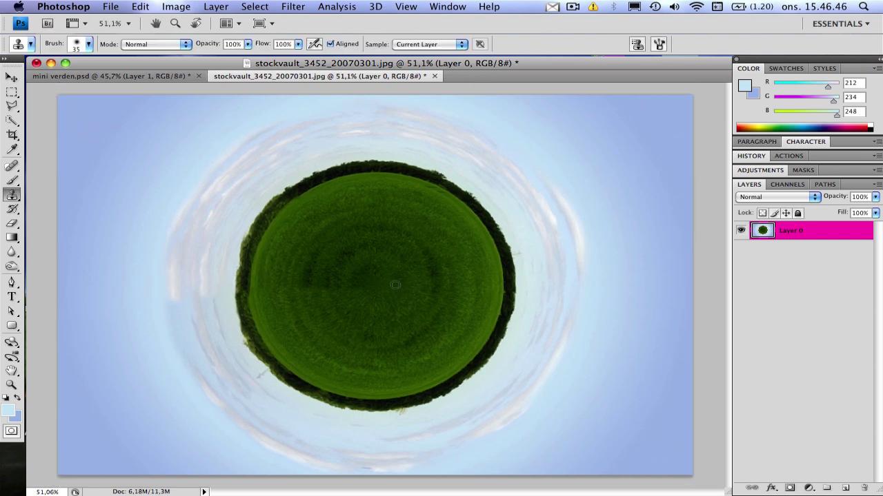